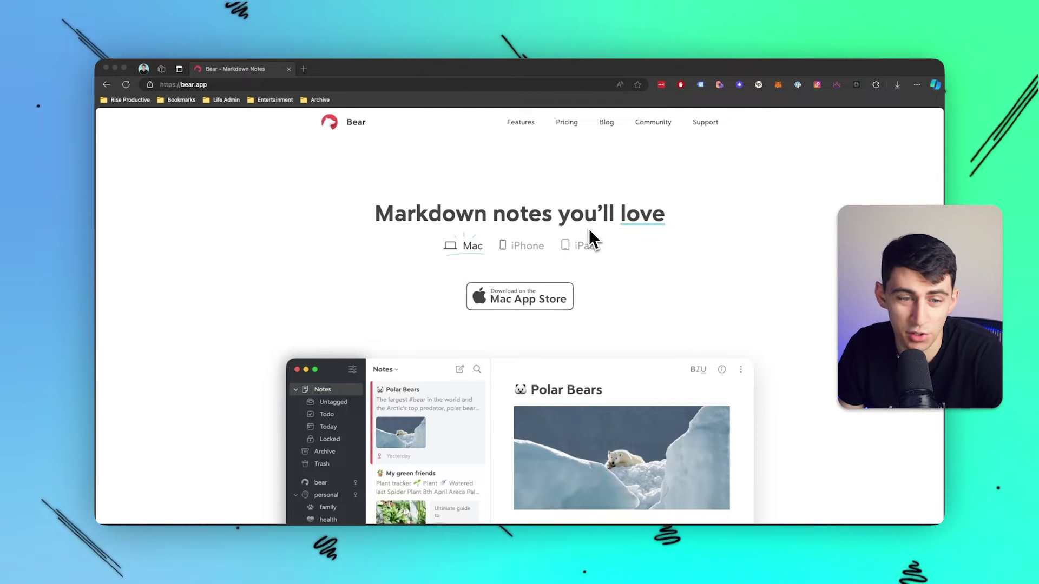
# Highlight 'Markdown notes' in the Bear homepage heading and play the introduction video.
pyautogui.click(383, 212)
pyautogui.moveTo(551, 208); pyautogui.dragTo(374, 223)
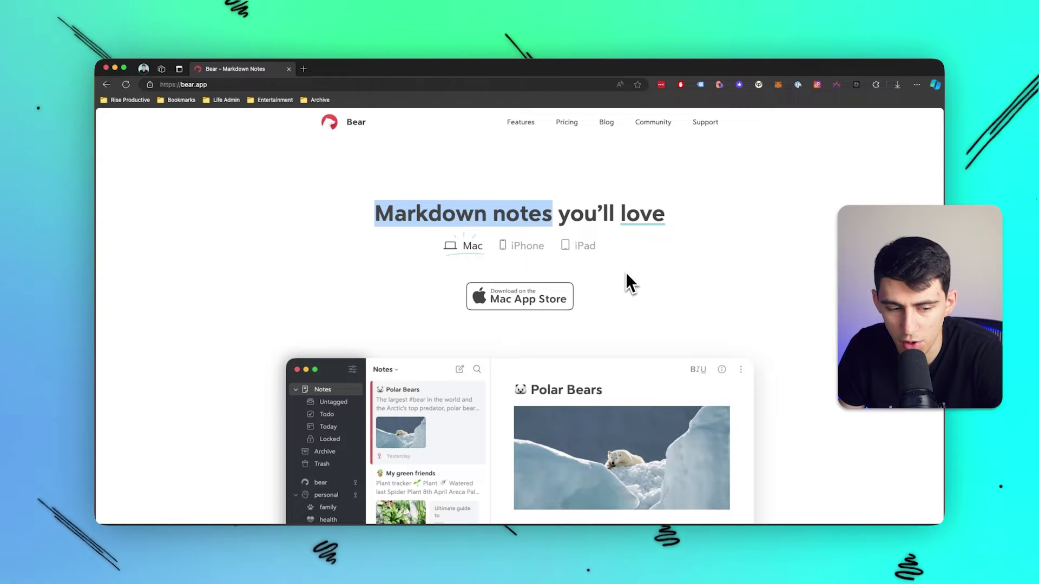
pyautogui.scroll(-10, 628, 279)
pyautogui.scroll(8, 633, 276)
pyautogui.scroll(-10, 626, 282)
pyautogui.click(566, 343)
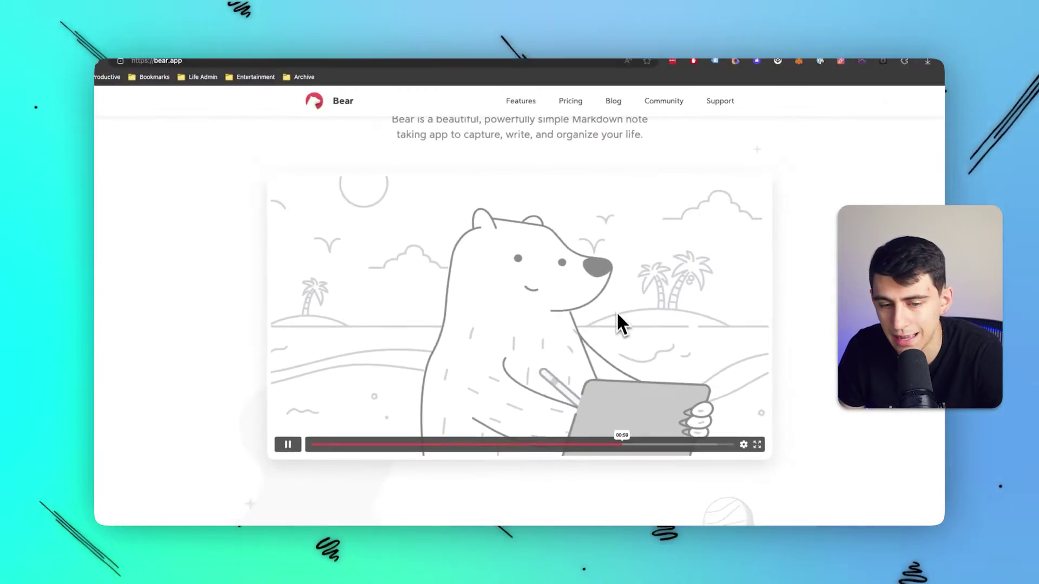
pyautogui.scroll(10, 613, 319)
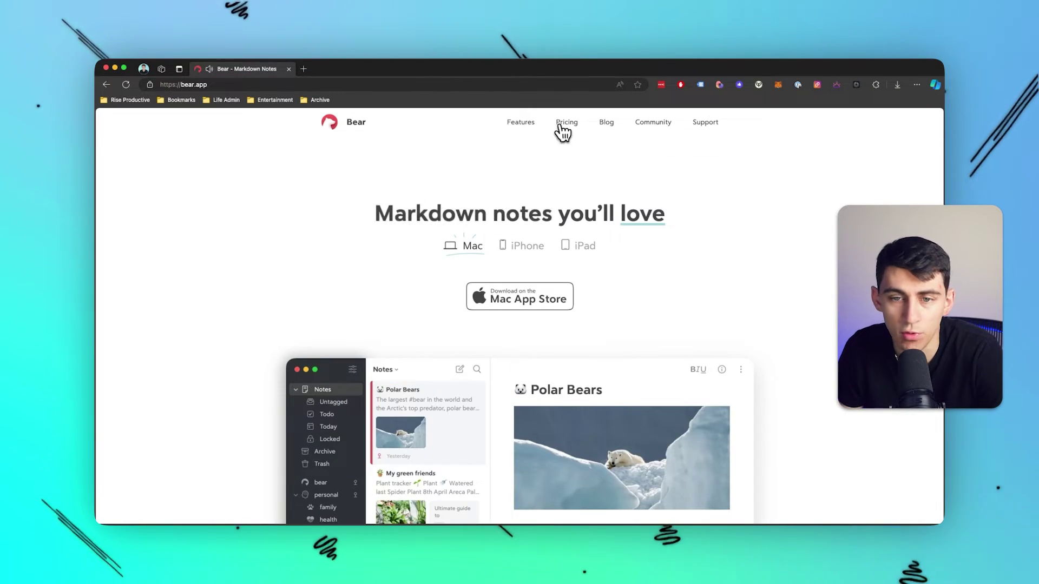
# Jump to the Price section and highlight Pro's local access and export formats lines.
pyautogui.click(566, 126)
pyautogui.scroll(-2, 675, 211)
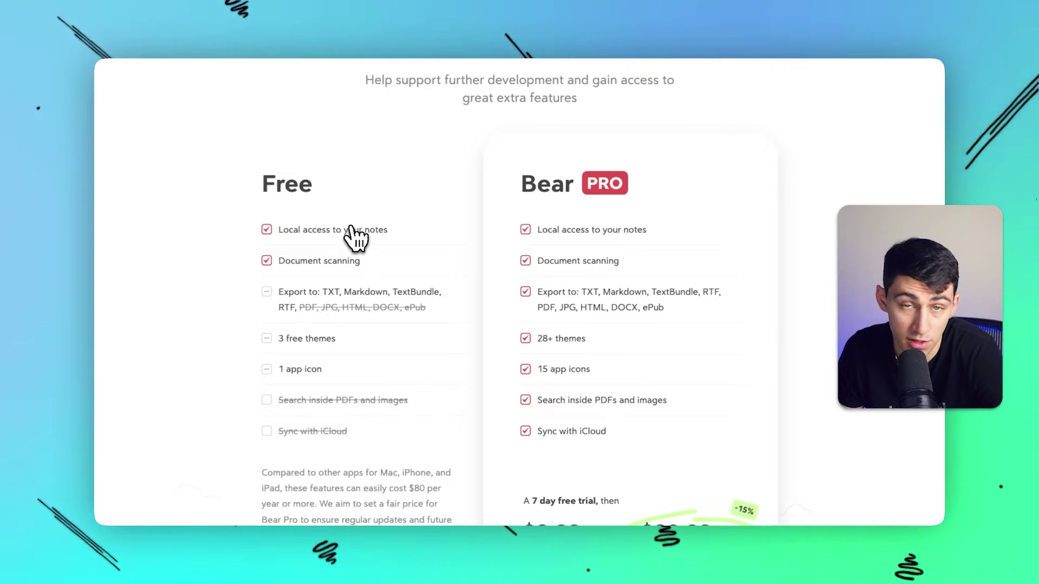
pyautogui.scroll(-1, 358, 268)
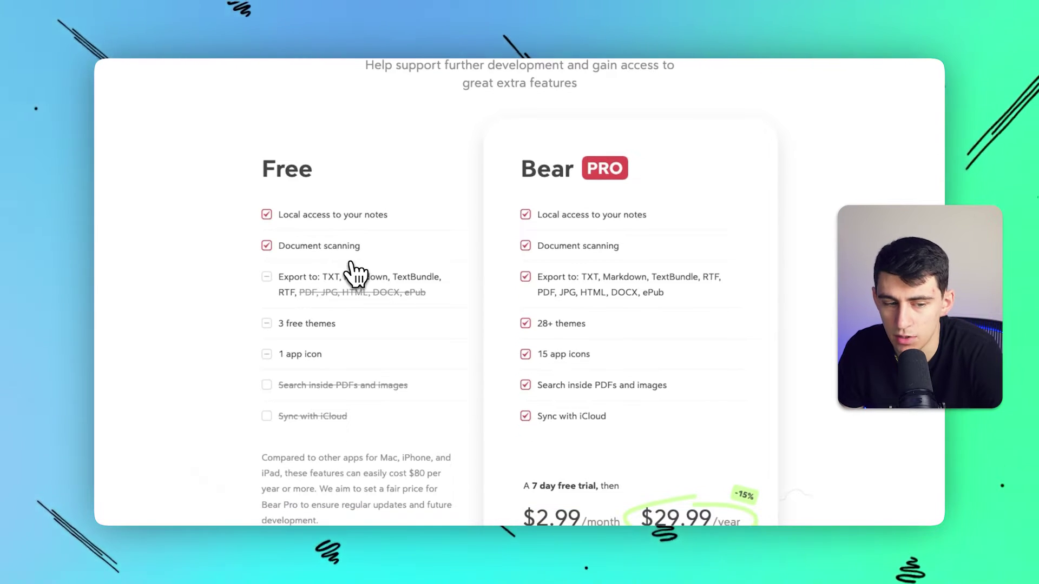
pyautogui.click(279, 211)
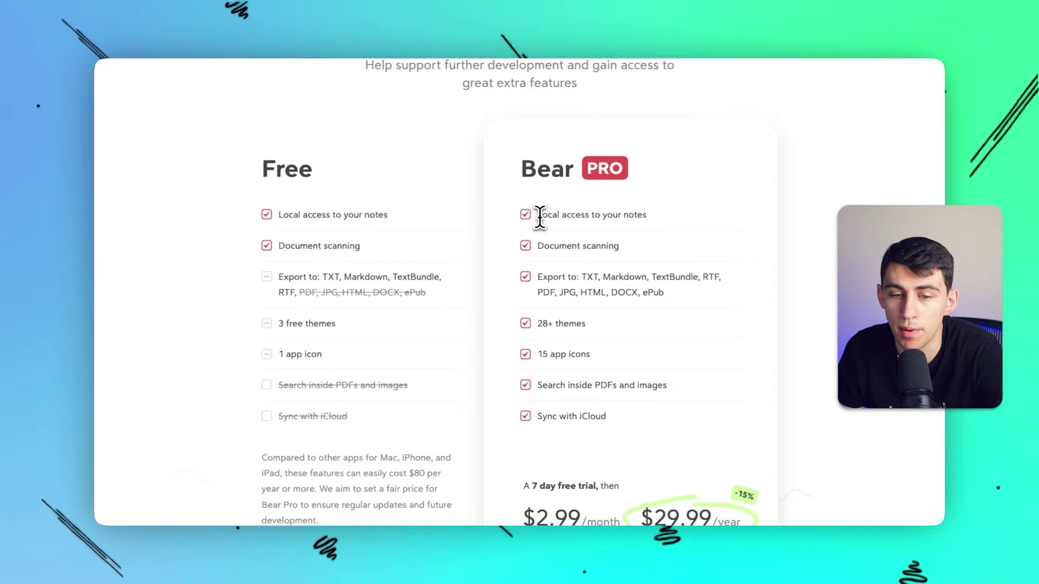
pyautogui.moveTo(540, 216); pyautogui.dragTo(642, 214)
pyautogui.click(644, 217)
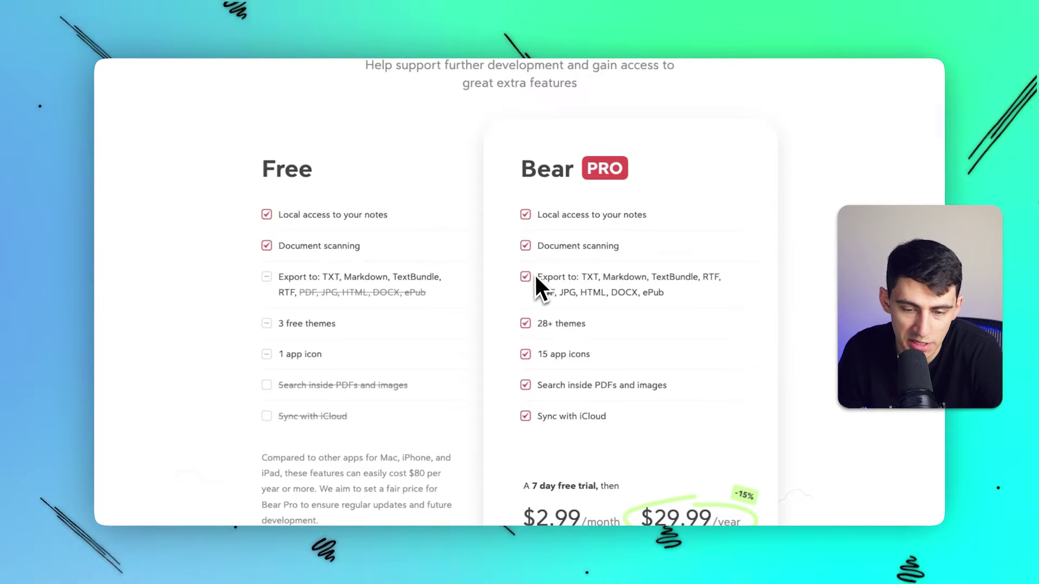
pyautogui.moveTo(534, 273); pyautogui.dragTo(679, 293)
pyautogui.click(680, 292)
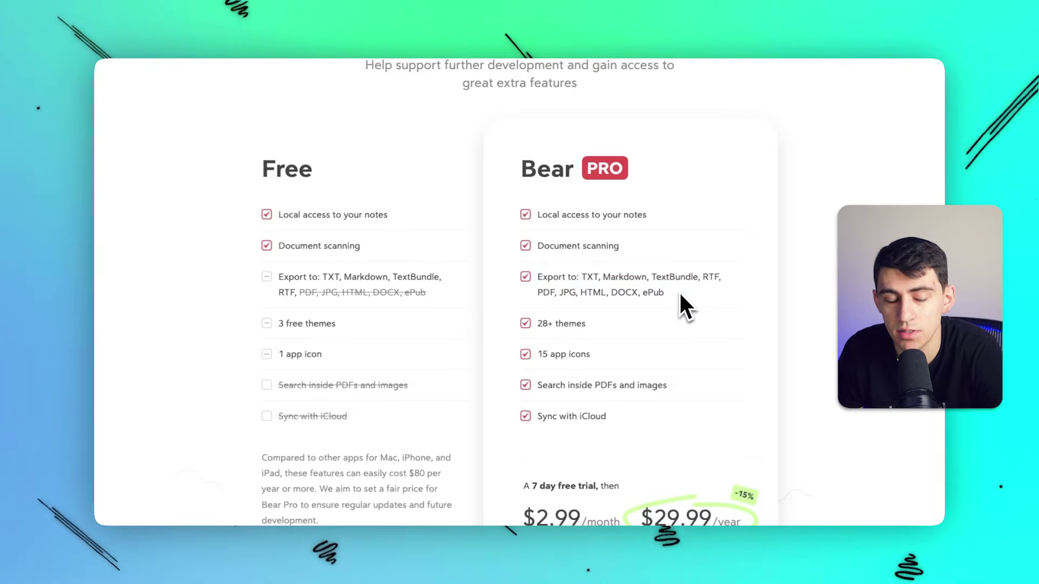
# Highlight the Free plan's 1 app icon and the Pro plan's iCloud sync features.
pyautogui.scroll(-1, 671, 298)
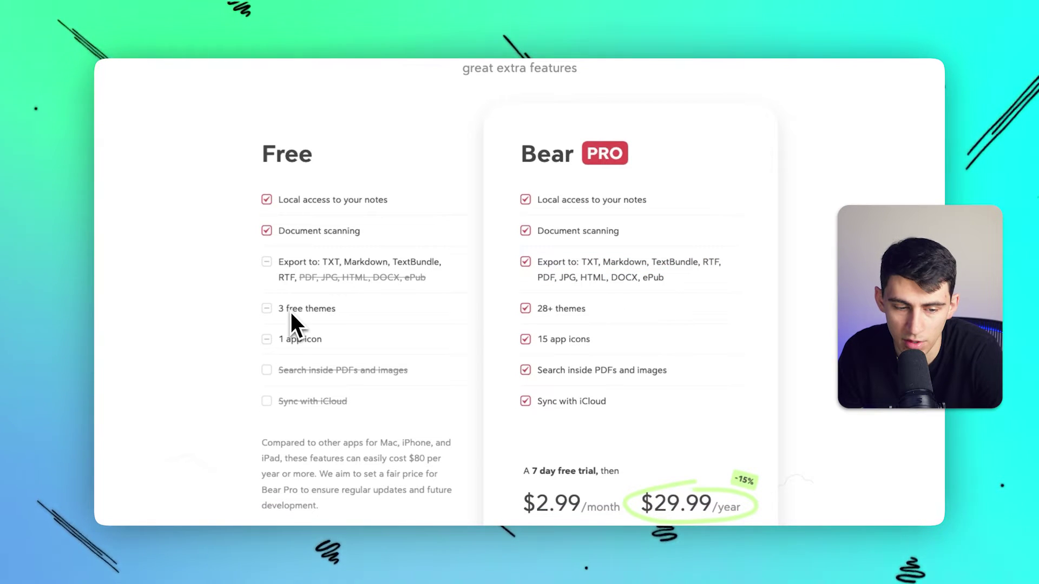
pyautogui.moveTo(277, 340); pyautogui.dragTo(322, 339)
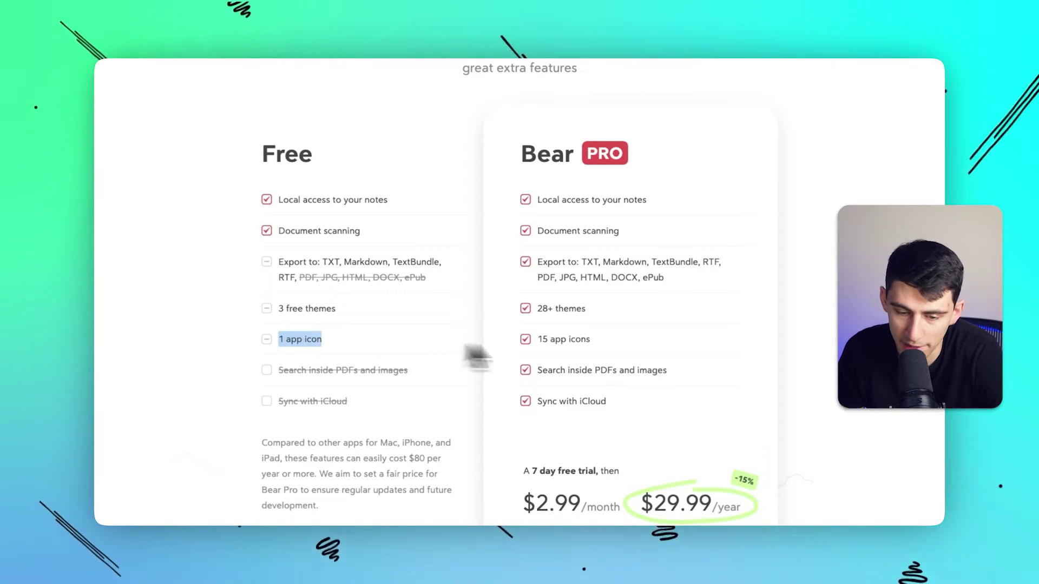
pyautogui.scroll(-2, 595, 352)
pyautogui.click(603, 349)
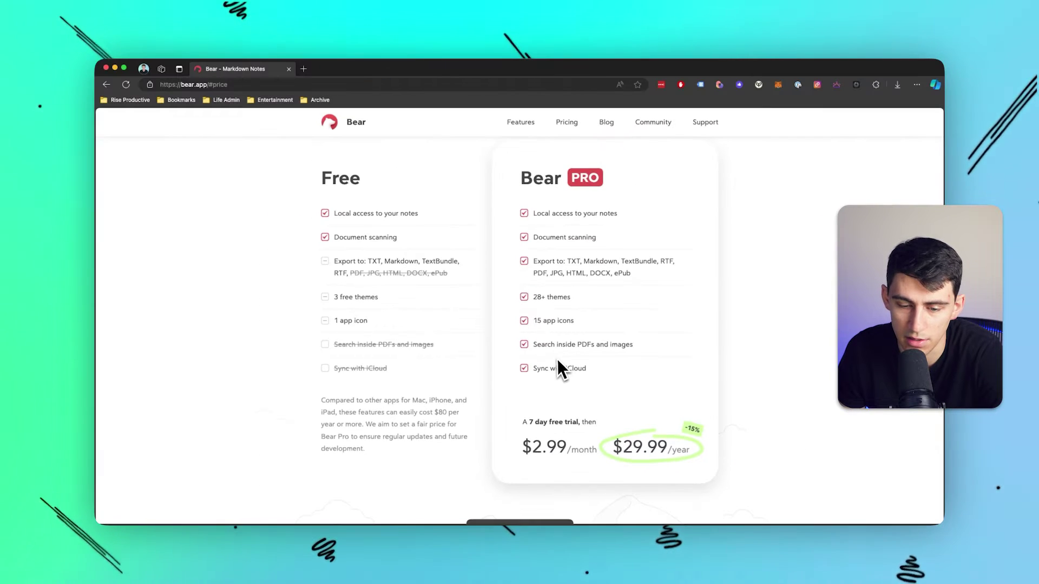
pyautogui.moveTo(534, 368); pyautogui.dragTo(574, 368)
pyautogui.scroll(-3, 597, 363)
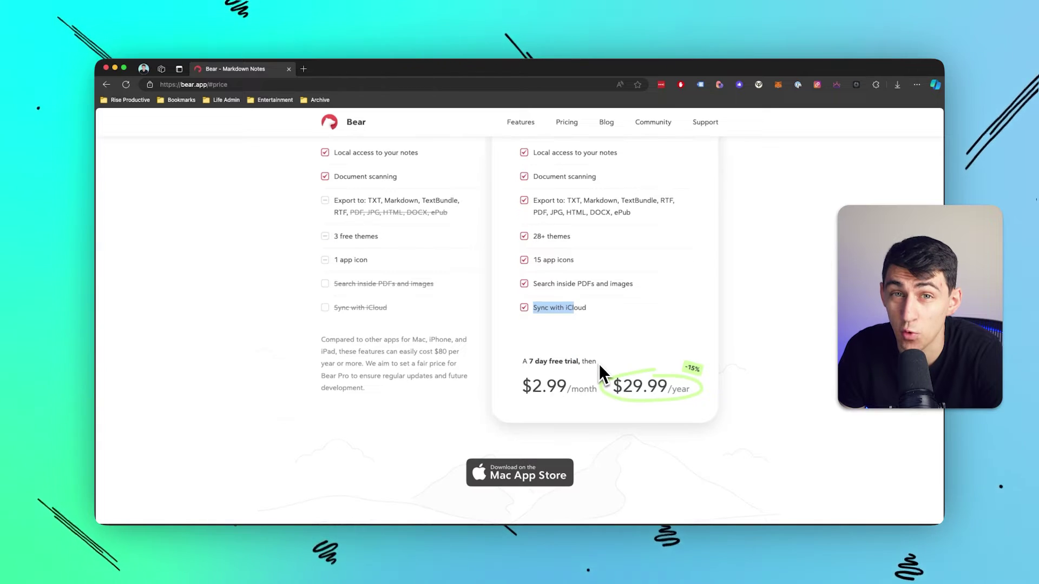
pyautogui.moveTo(532, 385); pyautogui.dragTo(573, 385)
pyautogui.scroll(4, 573, 387)
pyautogui.scroll(-3, 567, 387)
pyautogui.scroll(5, 553, 348)
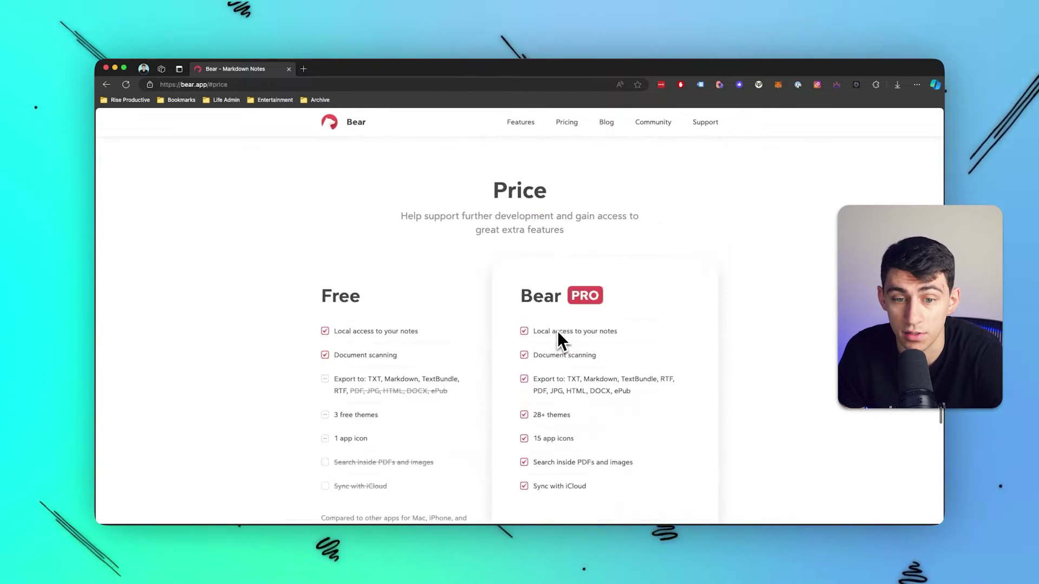
pyautogui.scroll(-2, 549, 306)
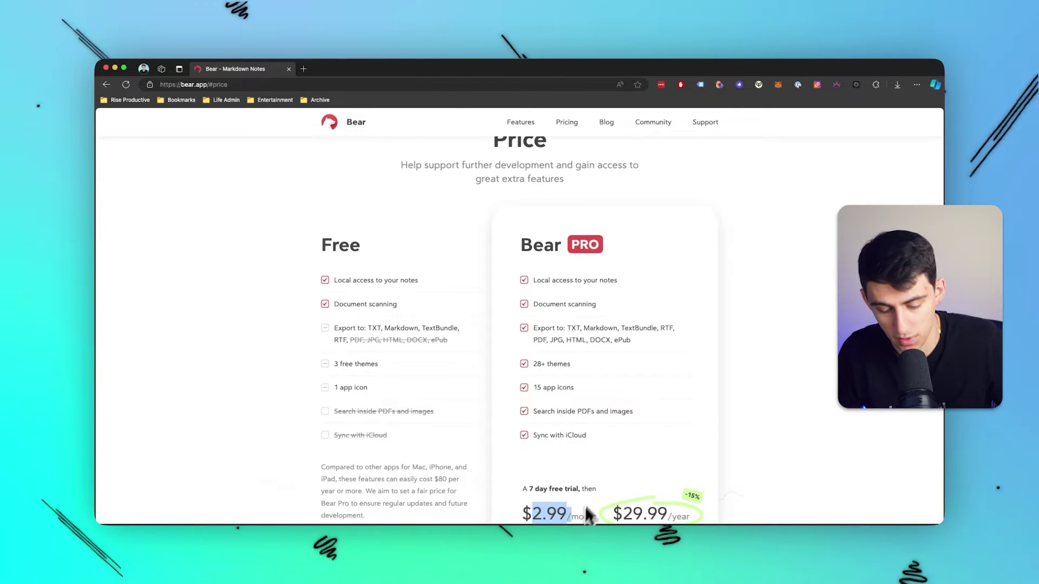
pyautogui.press('super+space')
# In Bear, expand the bear tag, filter to welcome, and create a new note there.
pyautogui.press('Escape')
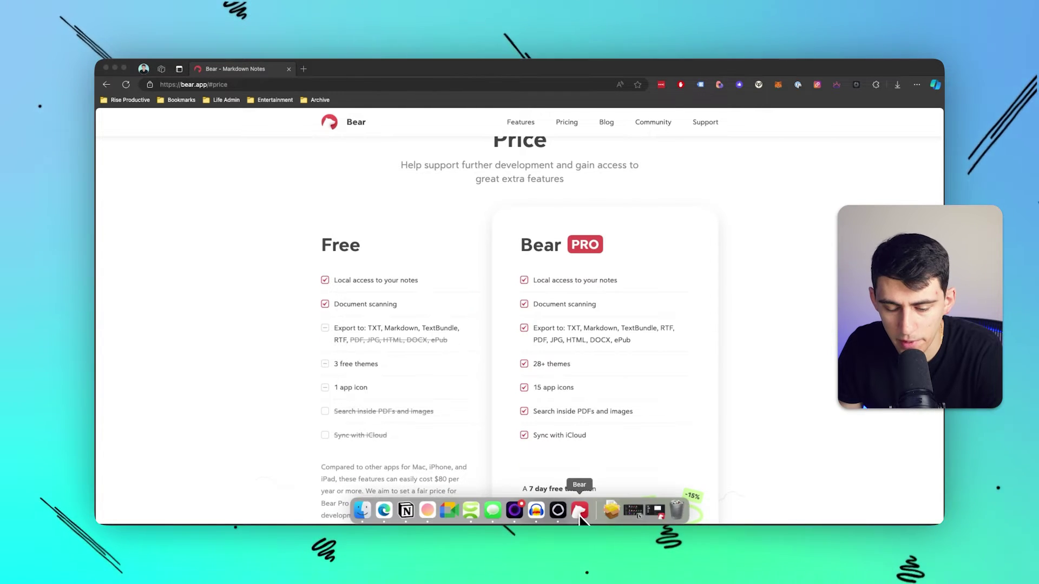
pyautogui.click(578, 510)
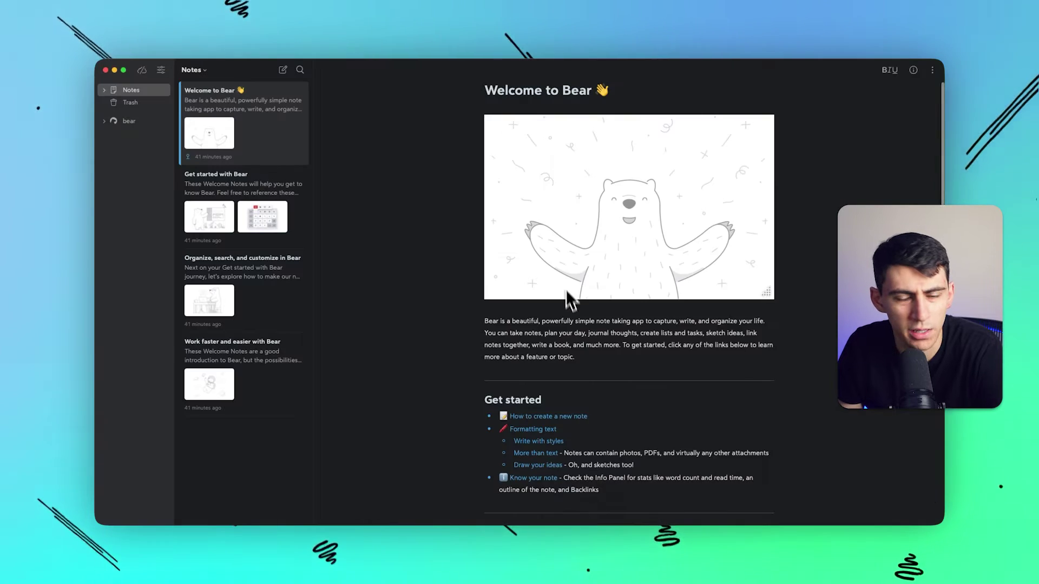
pyautogui.scroll(-10, 550, 352)
pyautogui.scroll(10, 551, 351)
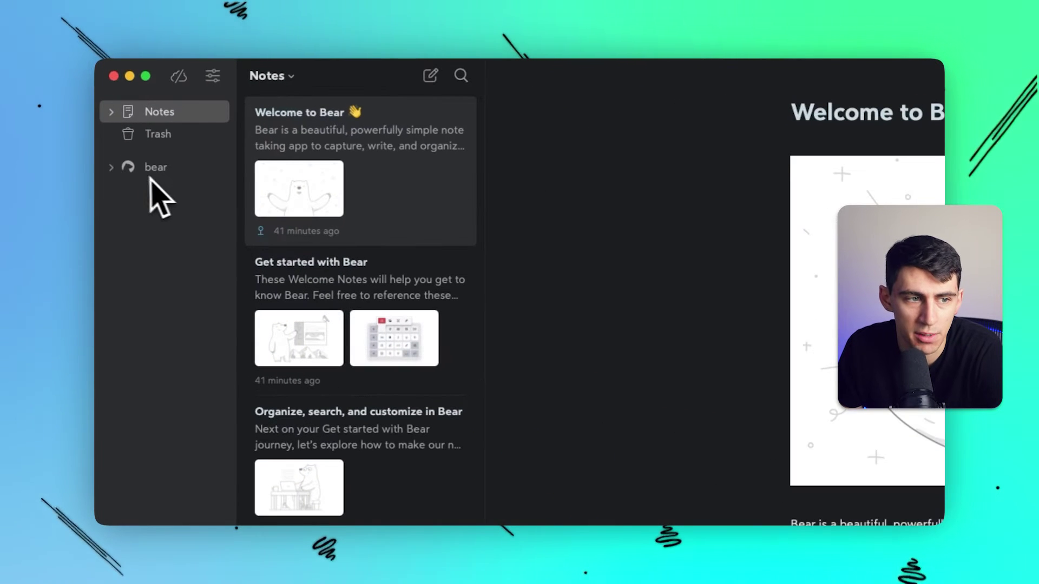
pyautogui.click(142, 168)
pyautogui.click(112, 168)
pyautogui.click(177, 188)
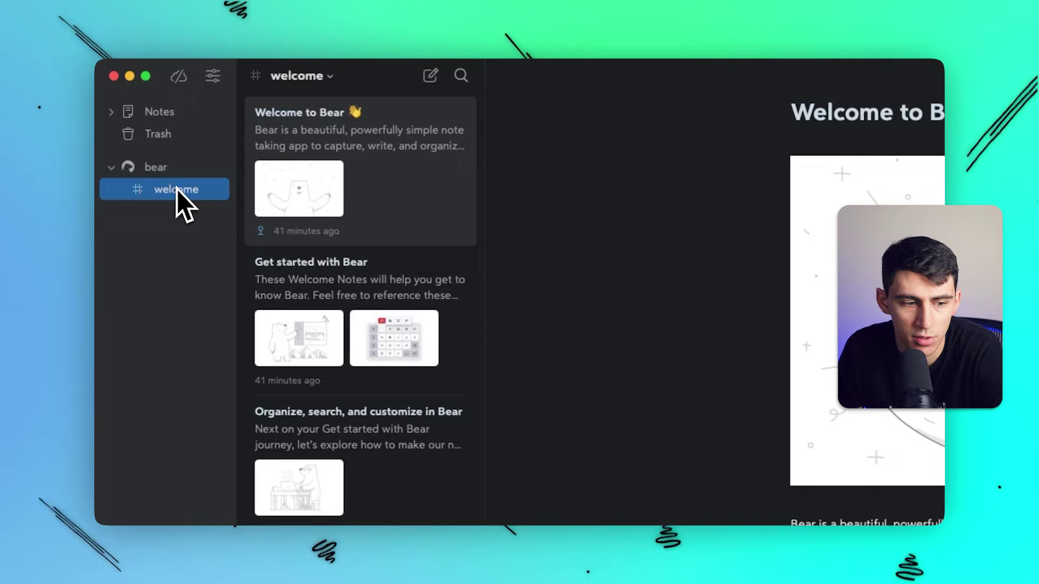
pyautogui.click(432, 76)
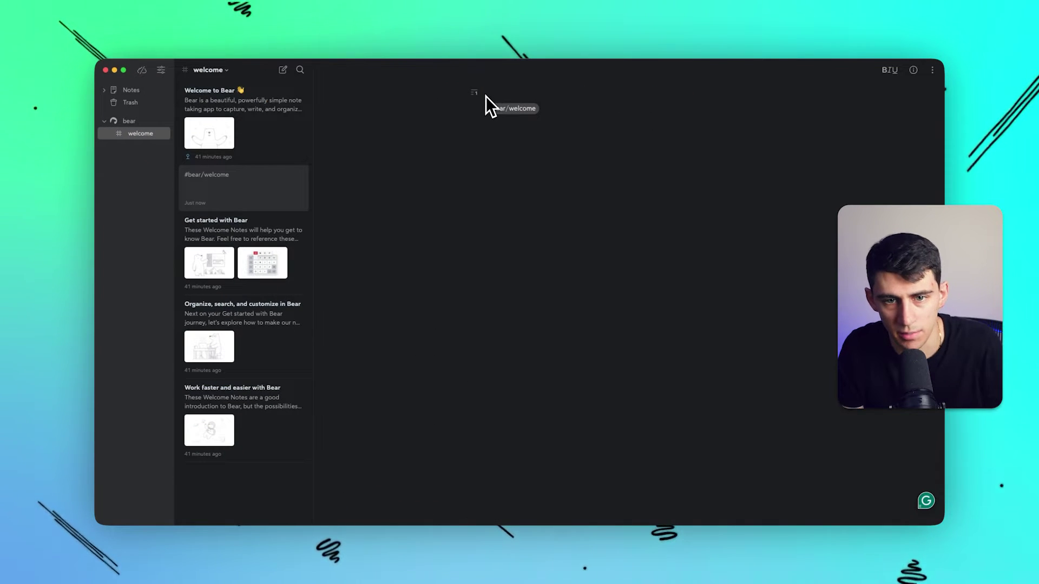
# Title the note 'My Daily Journal' and replace its bear/welcome tag with #journal.
pyautogui.write('My Daily Journal')
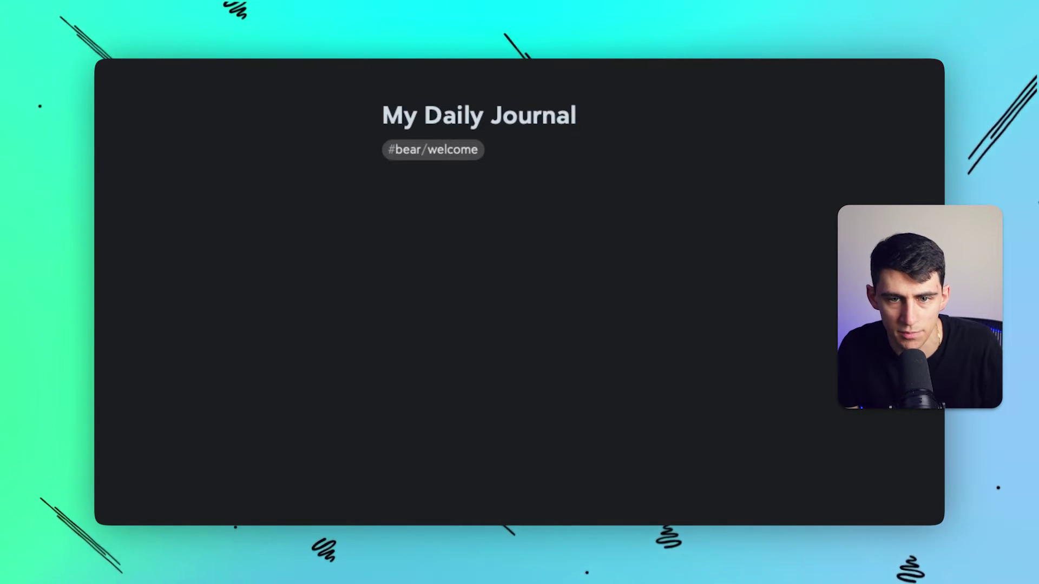
pyautogui.click(579, 153)
pyautogui.press('super+BackSpace')
pyautogui.write('#journal')
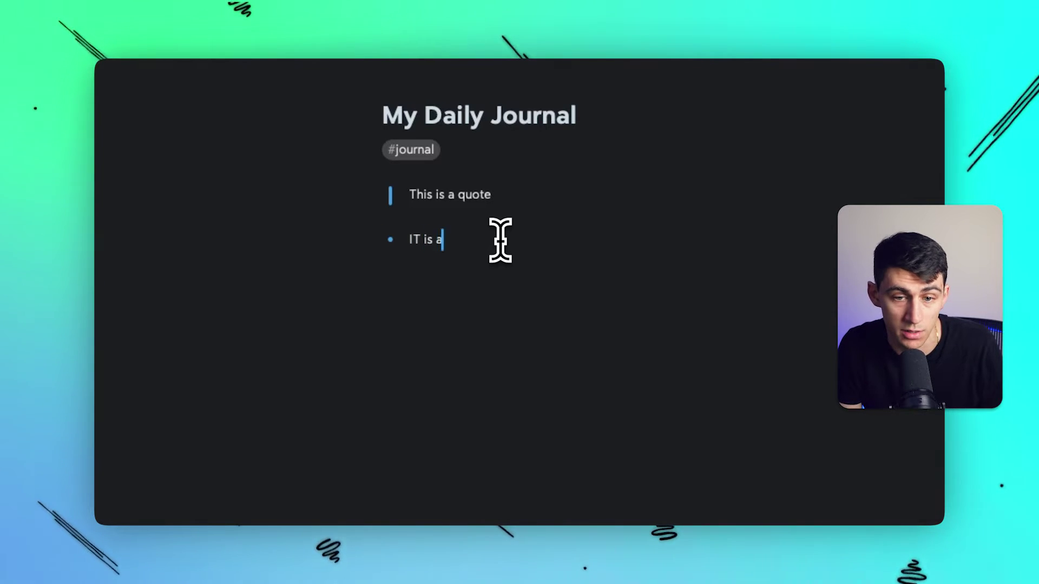
# Add a 'bullet point' line and a link to the Welcome to Bear note.
pyautogui.write('bullet point')
pyautogui.press('Return')
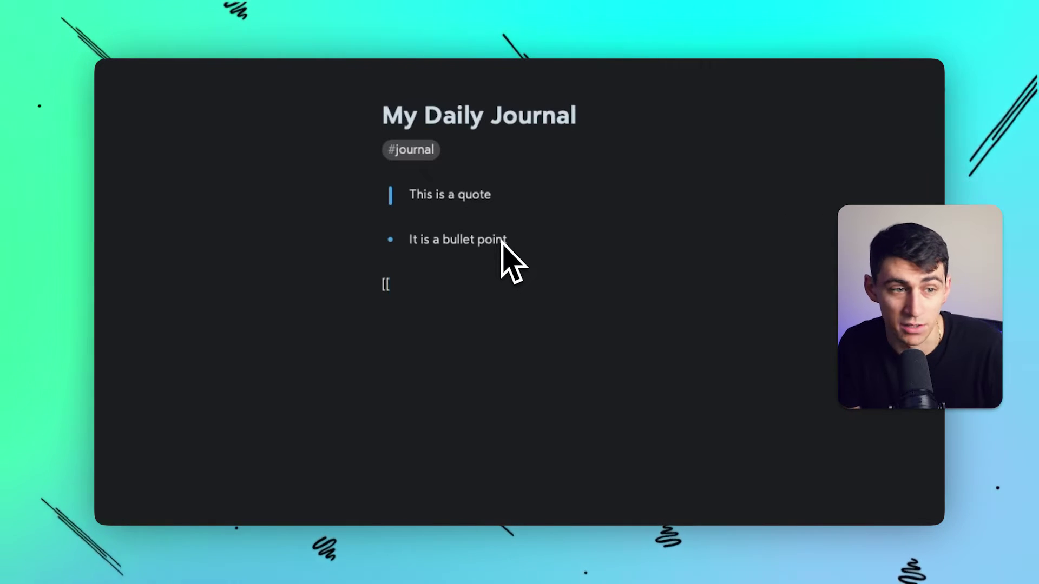
pyautogui.write('[[welcome')
pyautogui.press('Return')
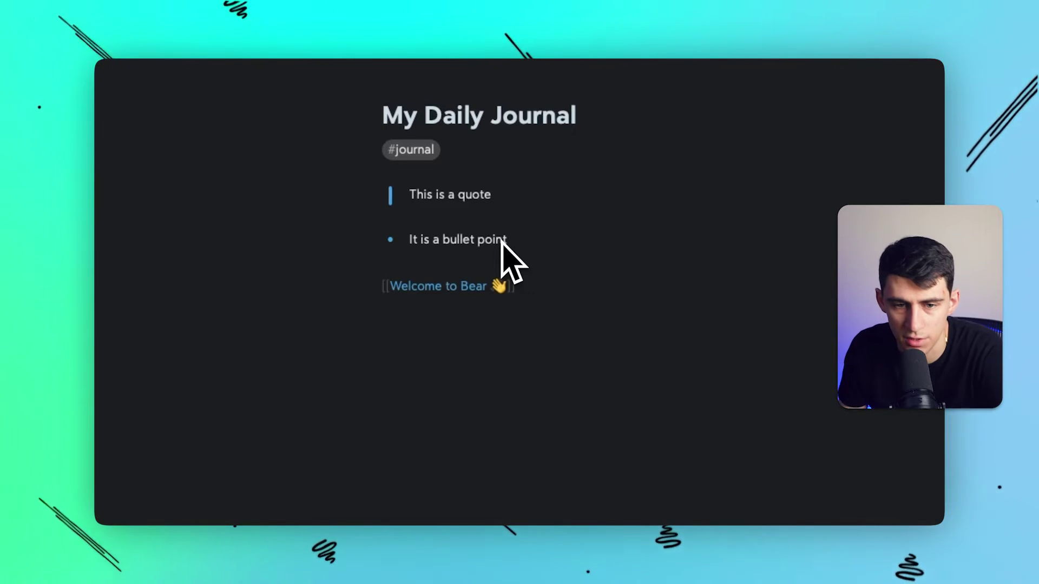
# Follow the Welcome to Bear link into 'Work faster and easier with Bear' and inspect its Facebook link.
pyautogui.click(440, 287)
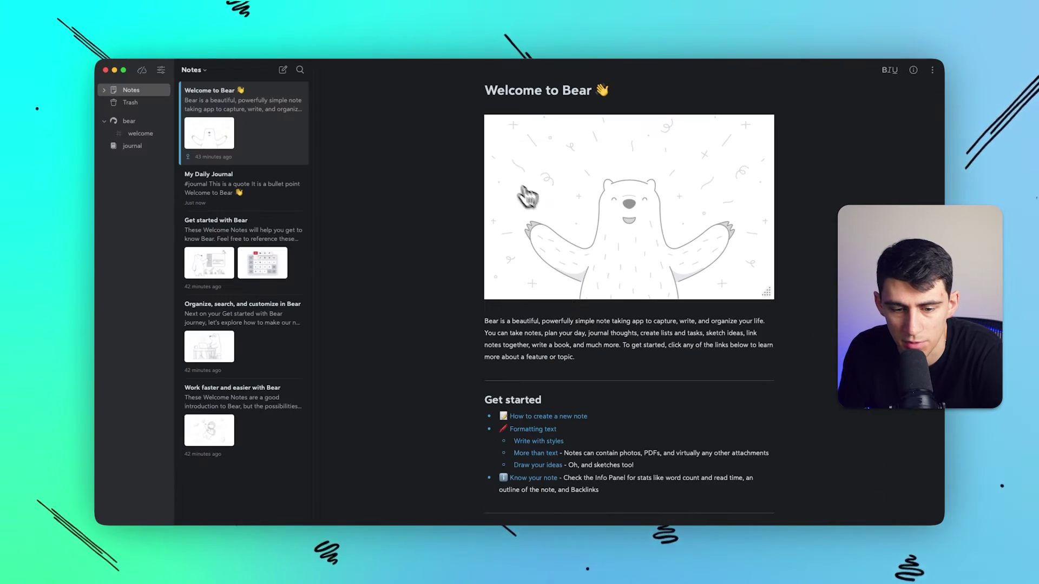
pyautogui.scroll(-1, 563, 381)
pyautogui.click(536, 404)
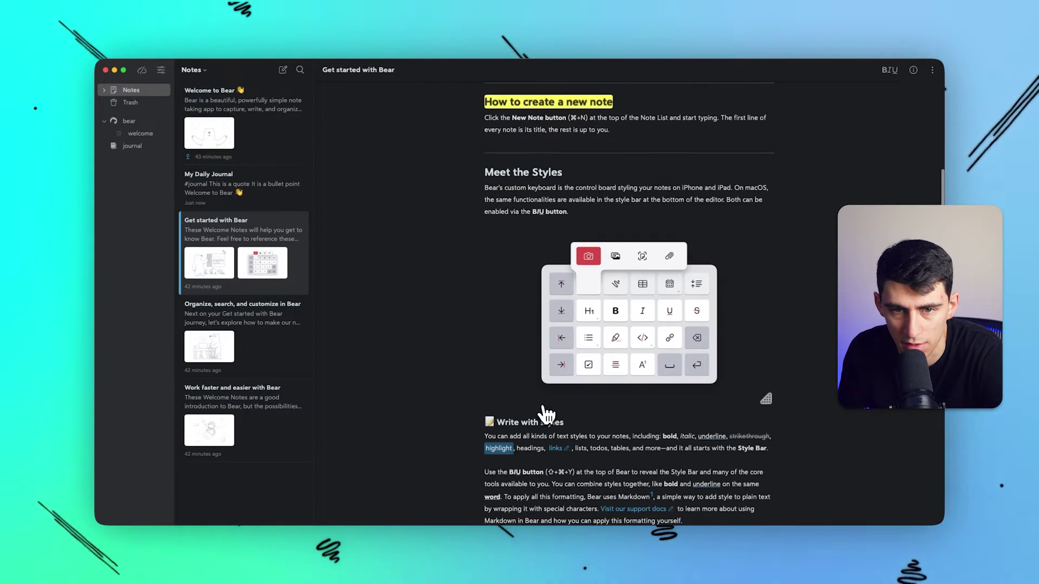
pyautogui.click(444, 101)
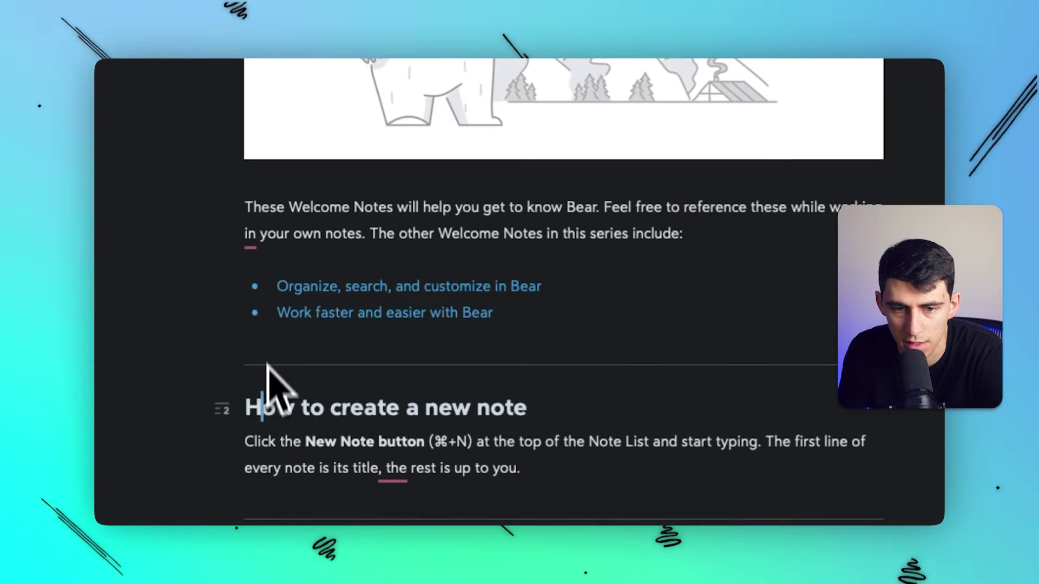
pyautogui.click(347, 310)
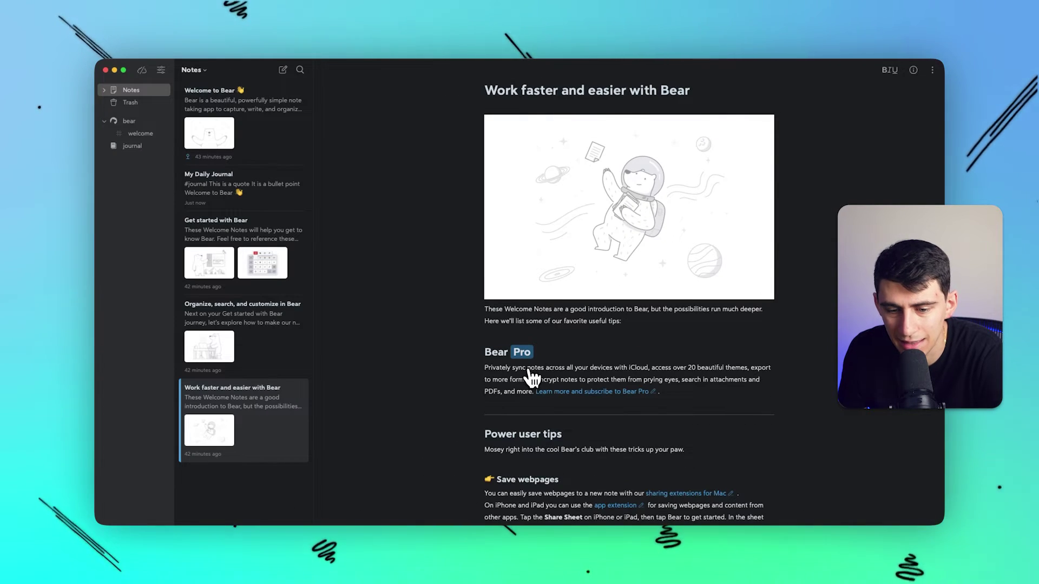
pyautogui.scroll(-20, 533, 376)
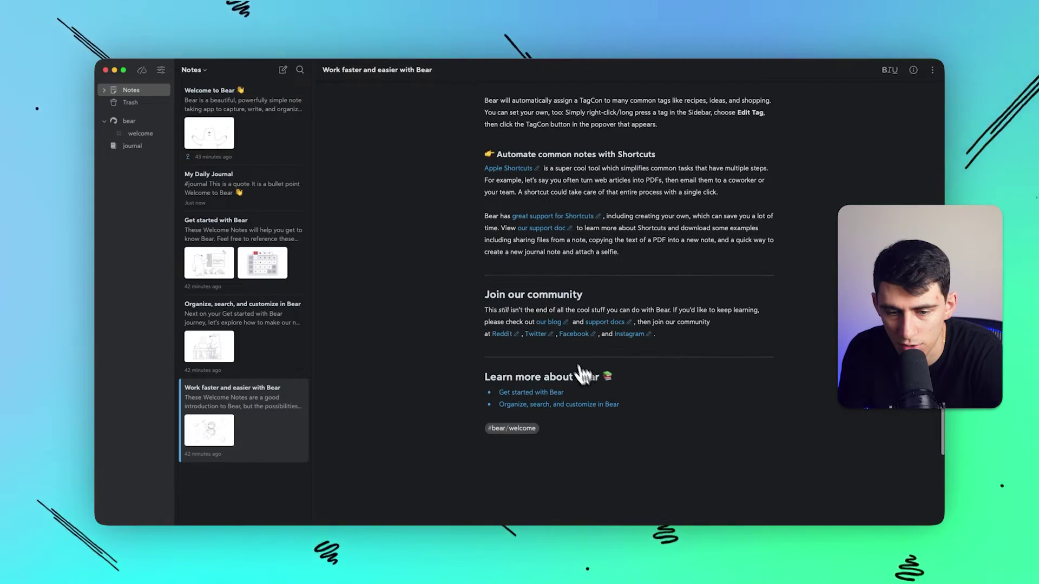
pyautogui.click(593, 333)
# Turn the Instagram link into a preview card, then switch it back to an inline link.
pyautogui.click(573, 415)
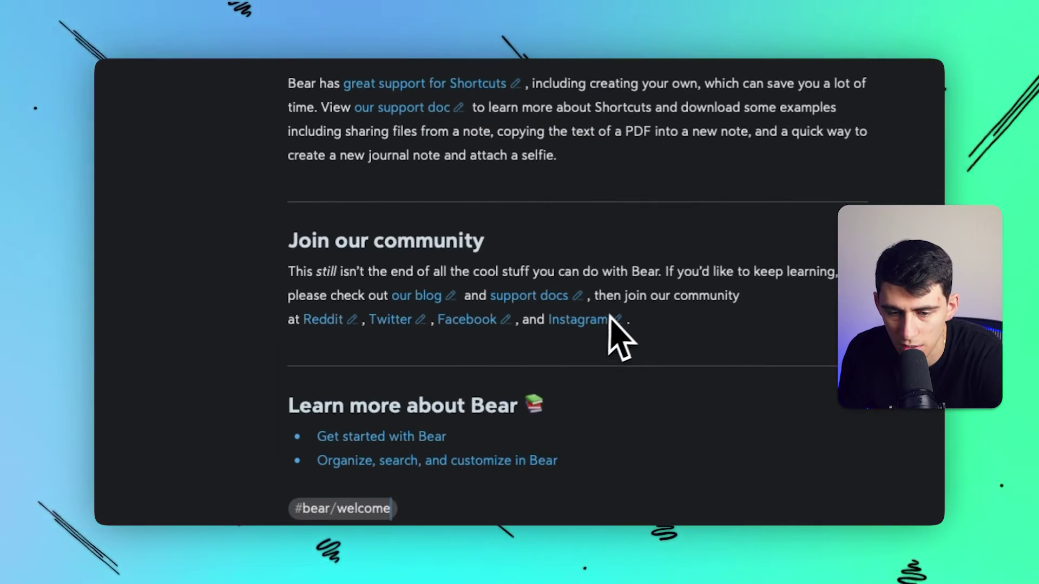
pyautogui.click(618, 320)
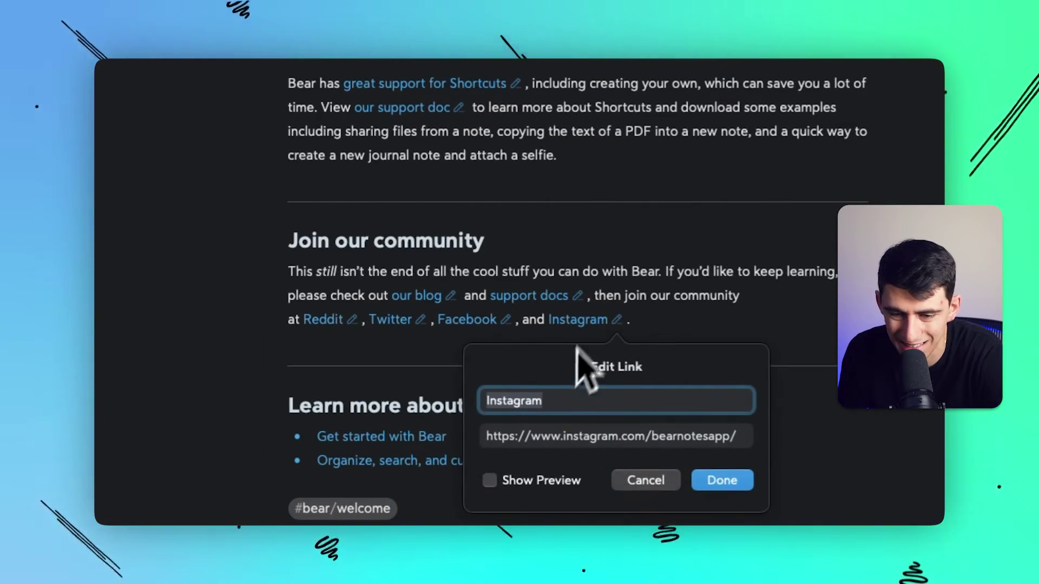
pyautogui.click(539, 481)
pyautogui.click(713, 481)
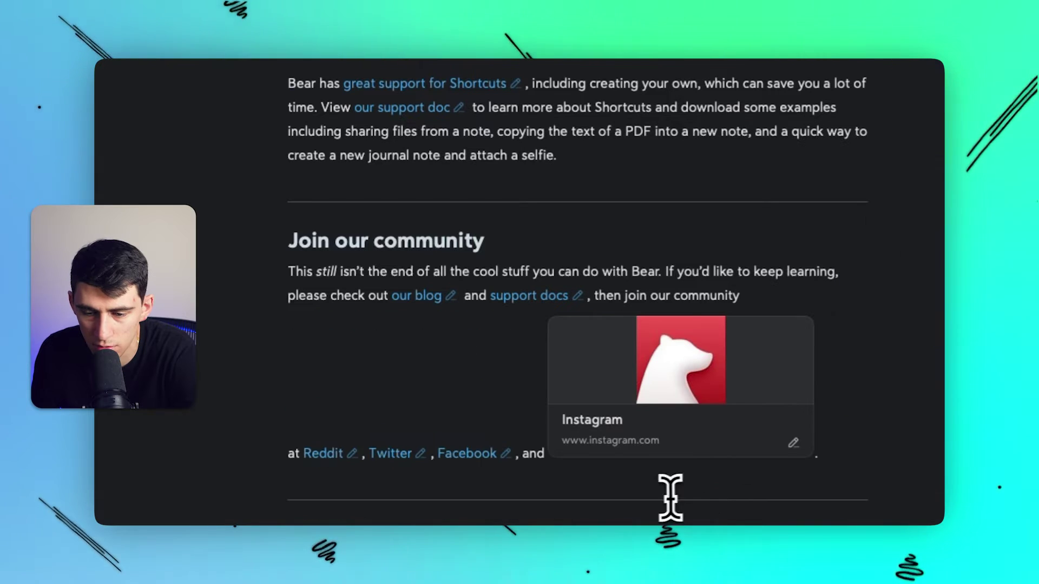
pyautogui.click(791, 441)
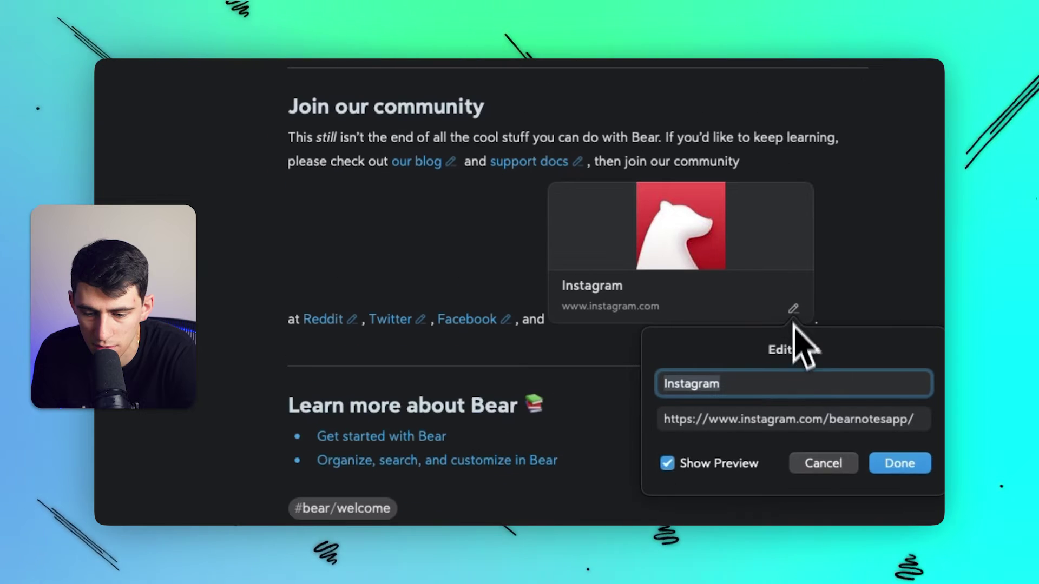
pyautogui.click(870, 463)
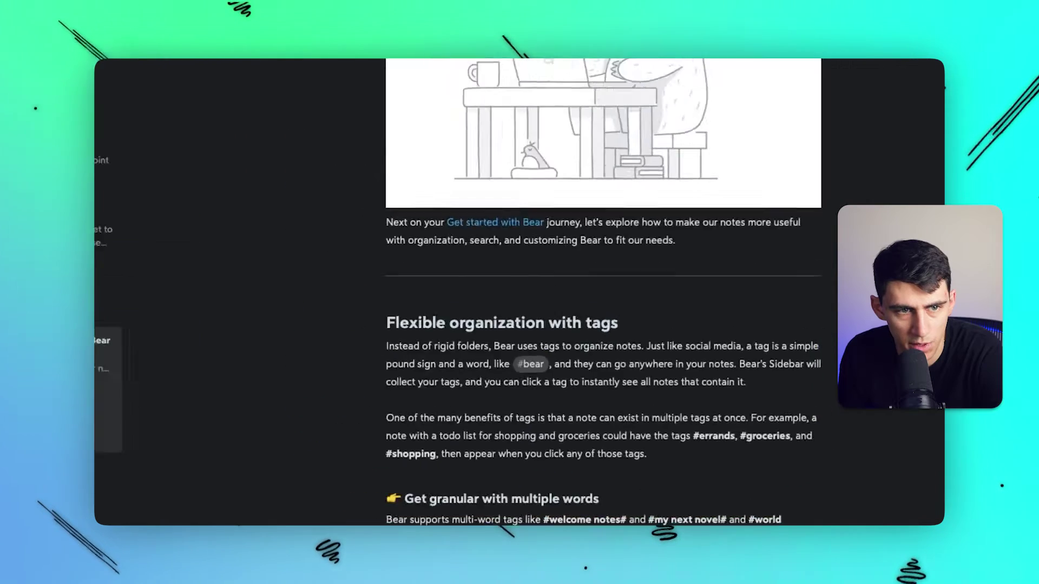
pyautogui.click(303, 70)
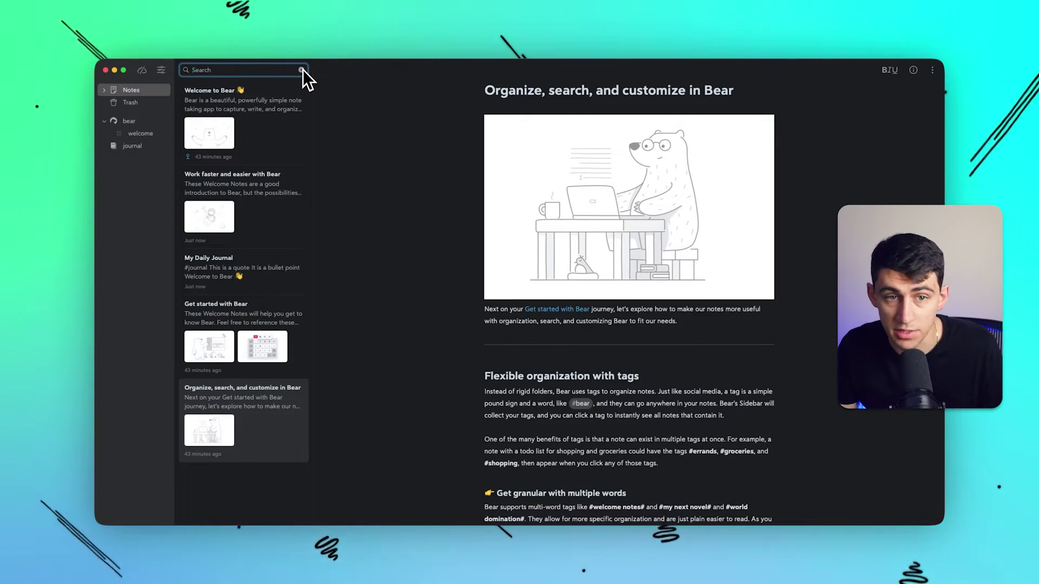
# Search the notes for 'journal' and open the Welcome to Bear result.
pyautogui.write('journal')
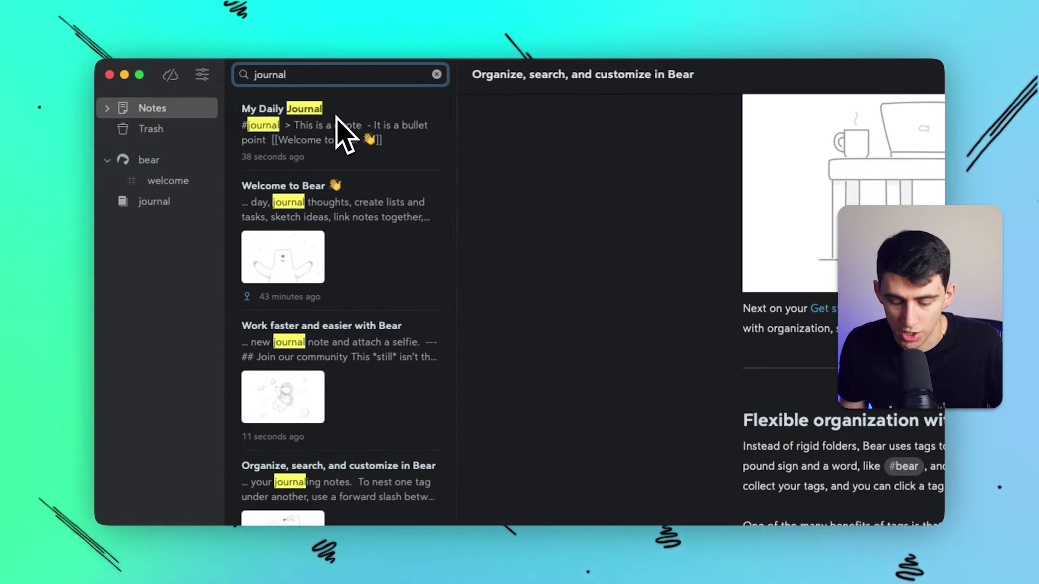
pyautogui.press('Escape')
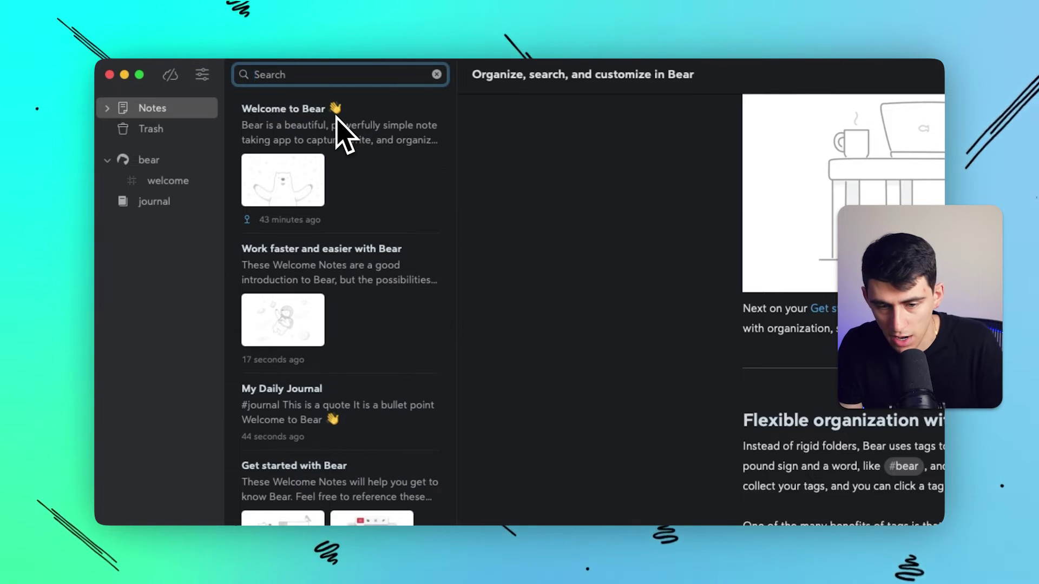
pyautogui.write('journal')
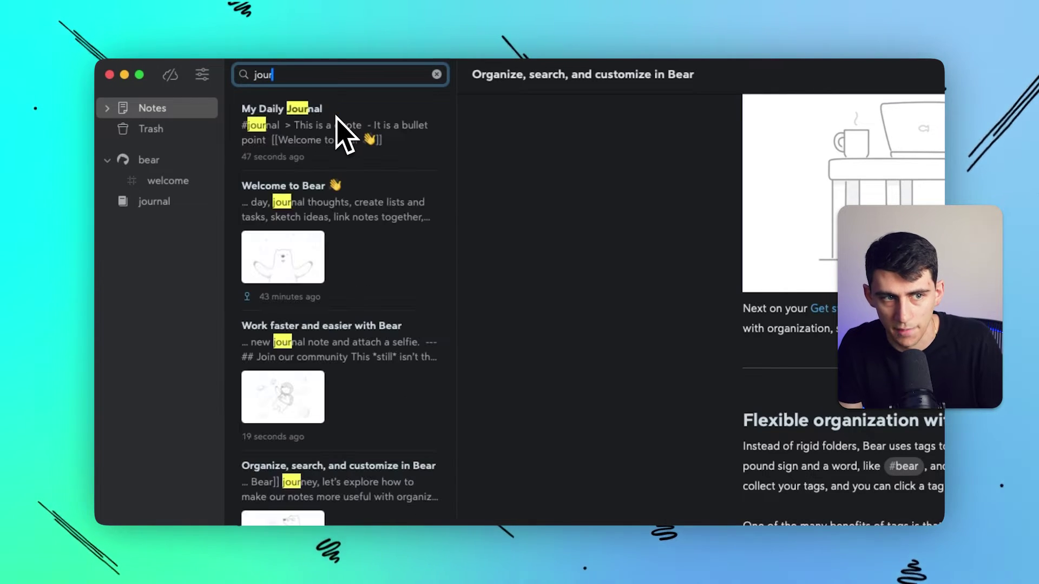
pyautogui.click(346, 189)
# Open the Get started with Bear note and show the formatting style bar.
pyautogui.scroll(-5, 642, 313)
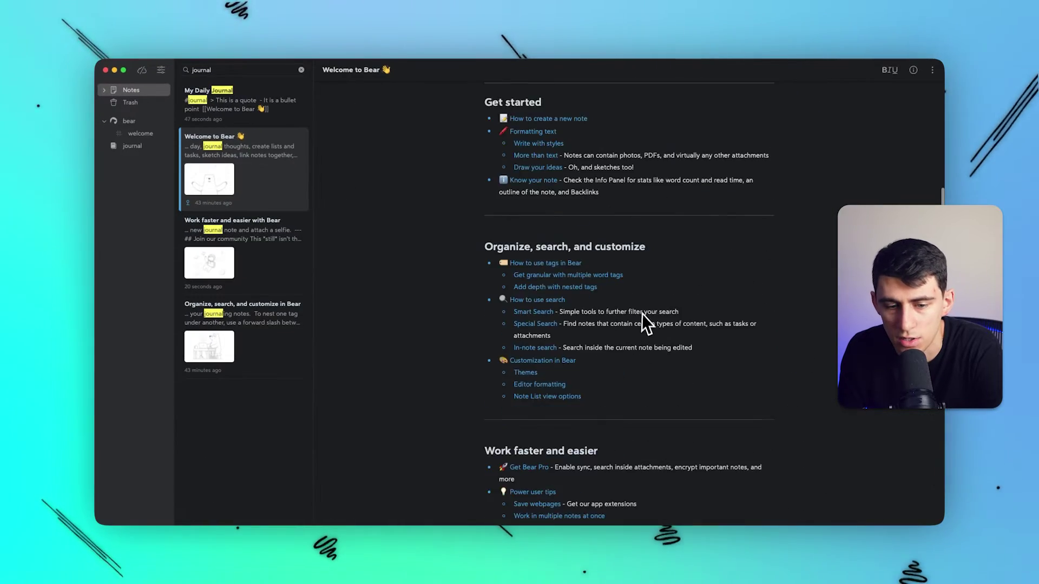
pyautogui.scroll(5, 641, 313)
pyautogui.click(642, 322)
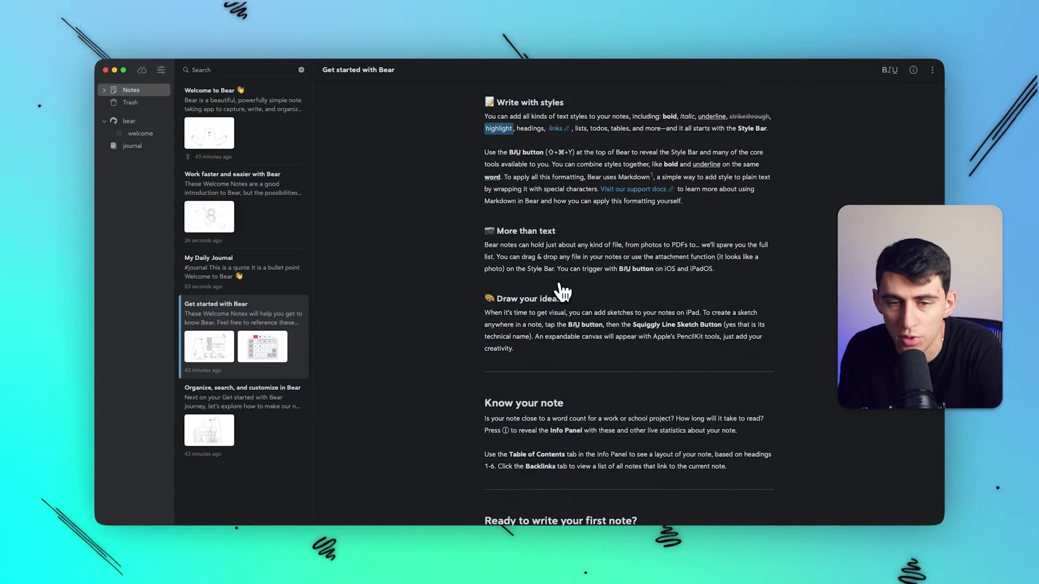
pyautogui.scroll(-2, 550, 260)
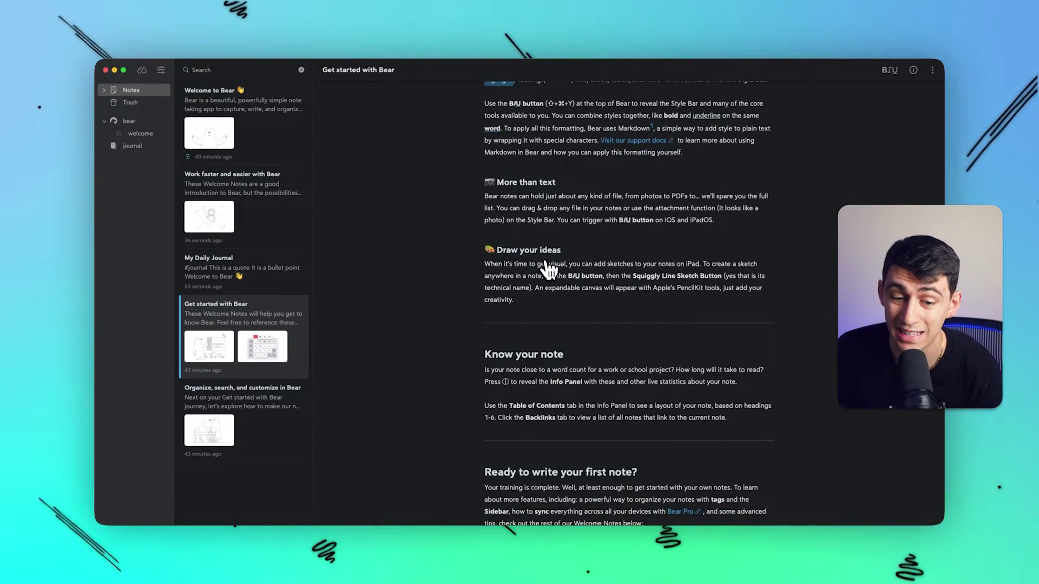
pyautogui.scroll(-8, 548, 268)
pyautogui.scroll(10, 547, 265)
pyautogui.scroll(-10, 546, 274)
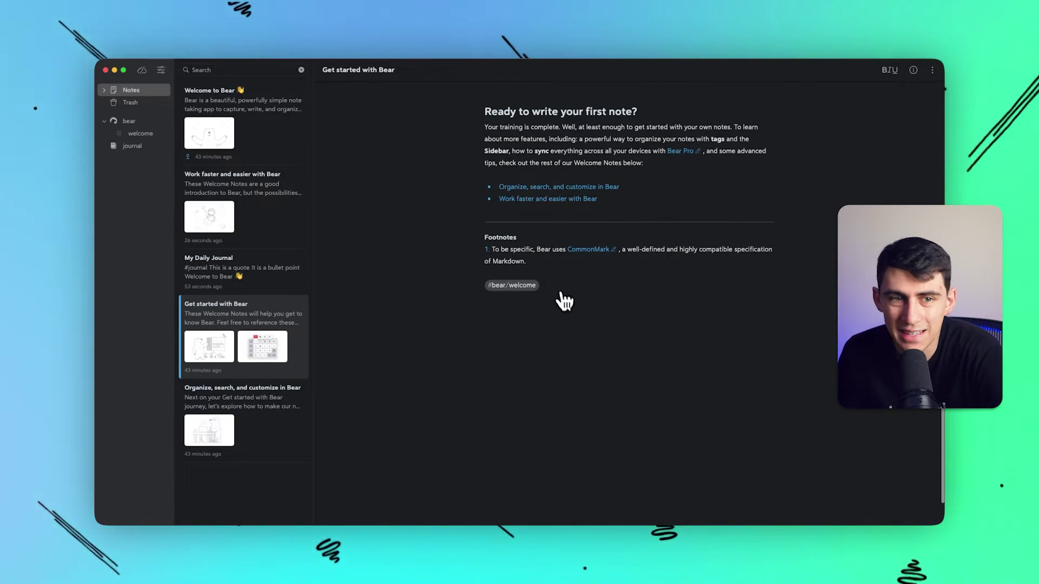
pyautogui.scroll(15, 566, 306)
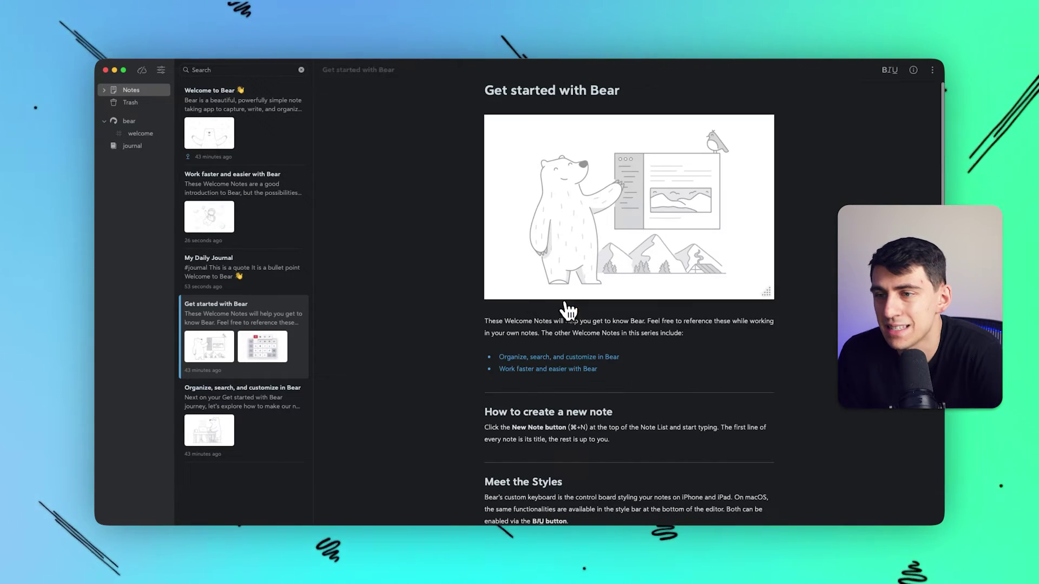
pyautogui.click(897, 75)
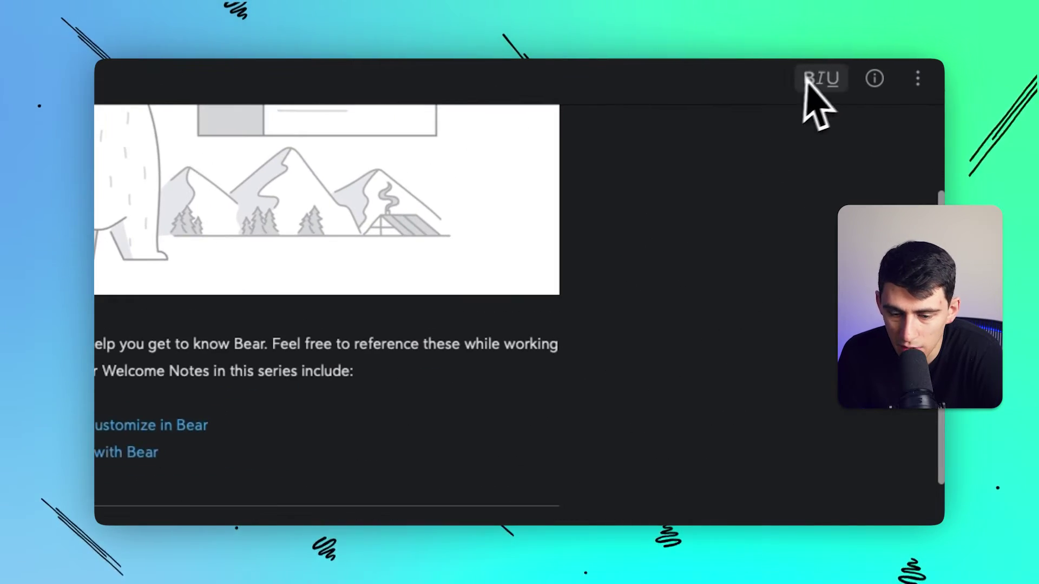
pyautogui.scroll(-10, 494, 515)
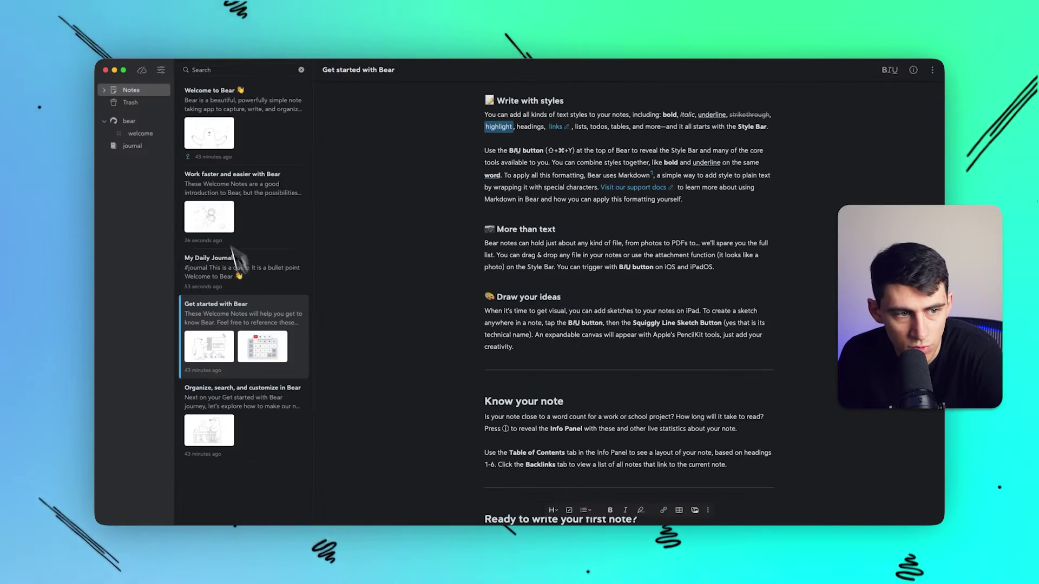
# Open My Daily Journal from the journal tag and add a todo checkbox.
pyautogui.click(130, 146)
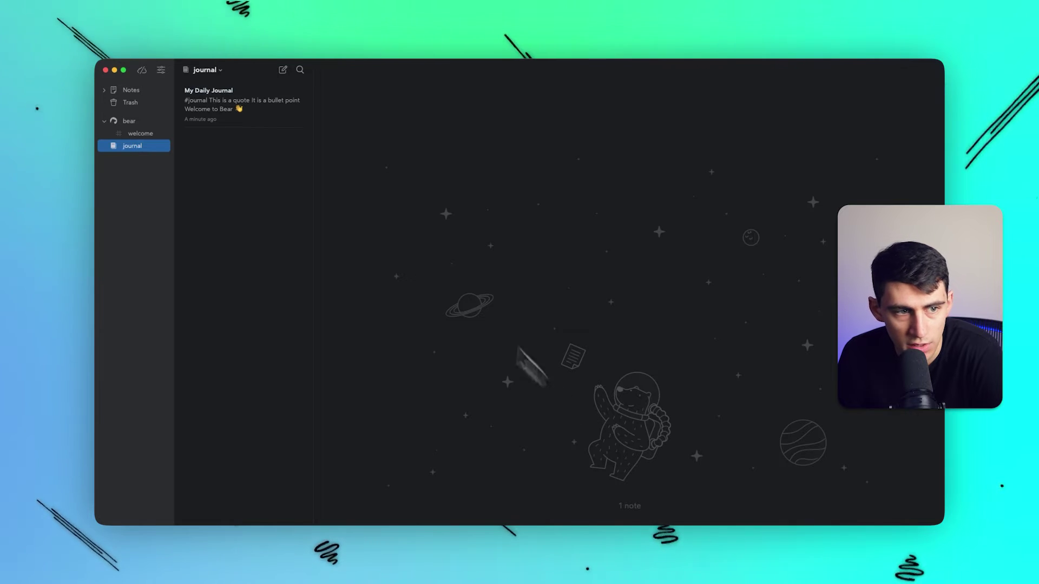
pyautogui.click(243, 103)
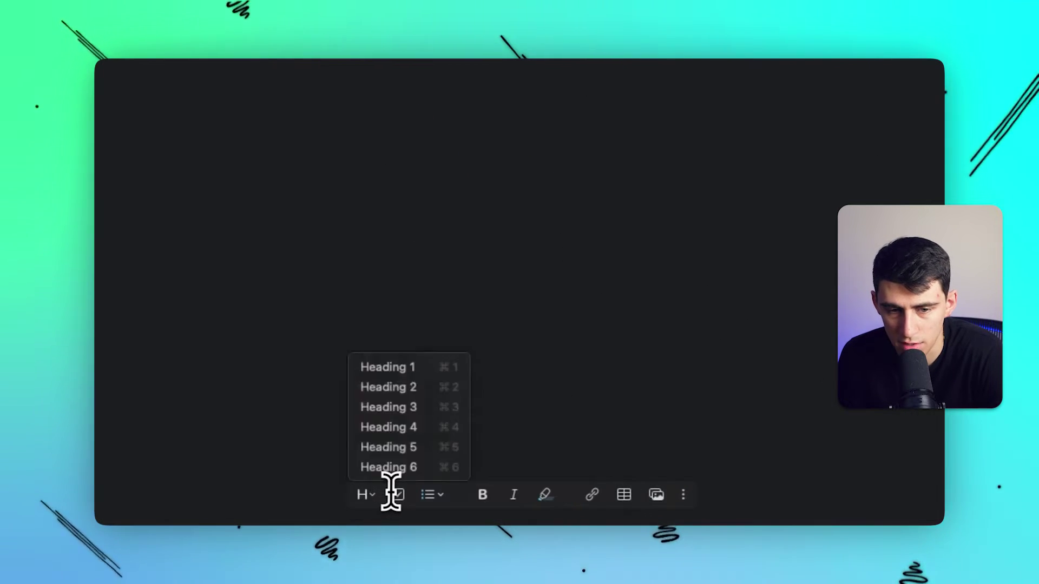
pyautogui.moveTo(435, 494)
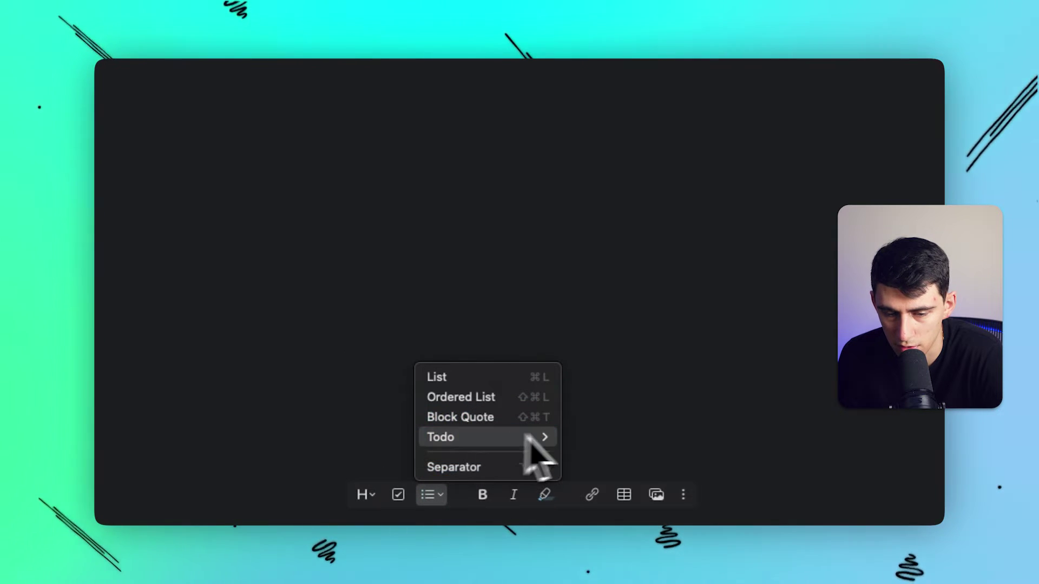
pyautogui.moveTo(543, 438)
pyautogui.click(603, 436)
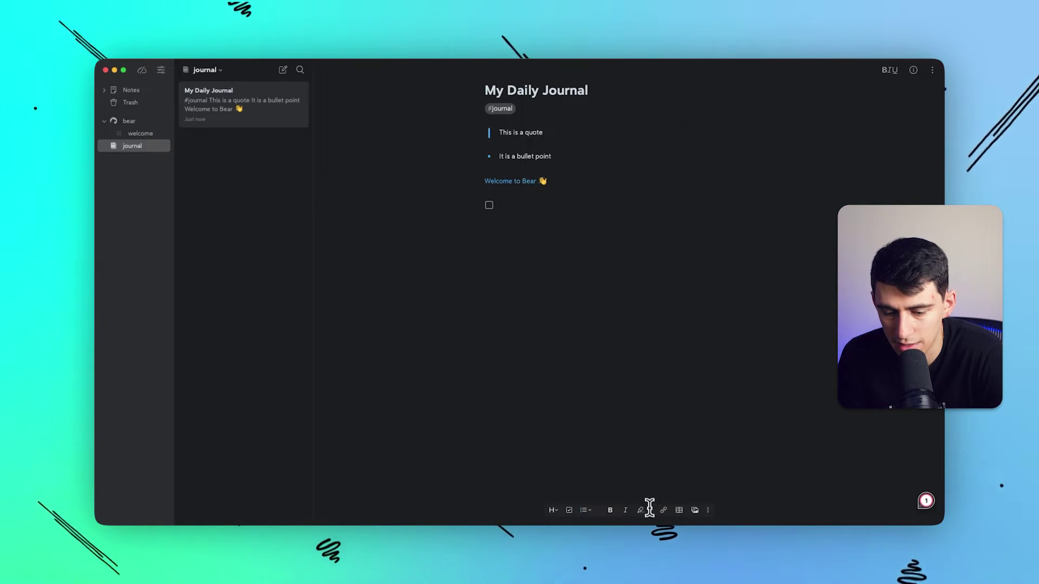
# Insert an empty table below the checkbox in My Daily Journal.
pyautogui.click(708, 510)
pyautogui.click(679, 509)
pyautogui.click(679, 508)
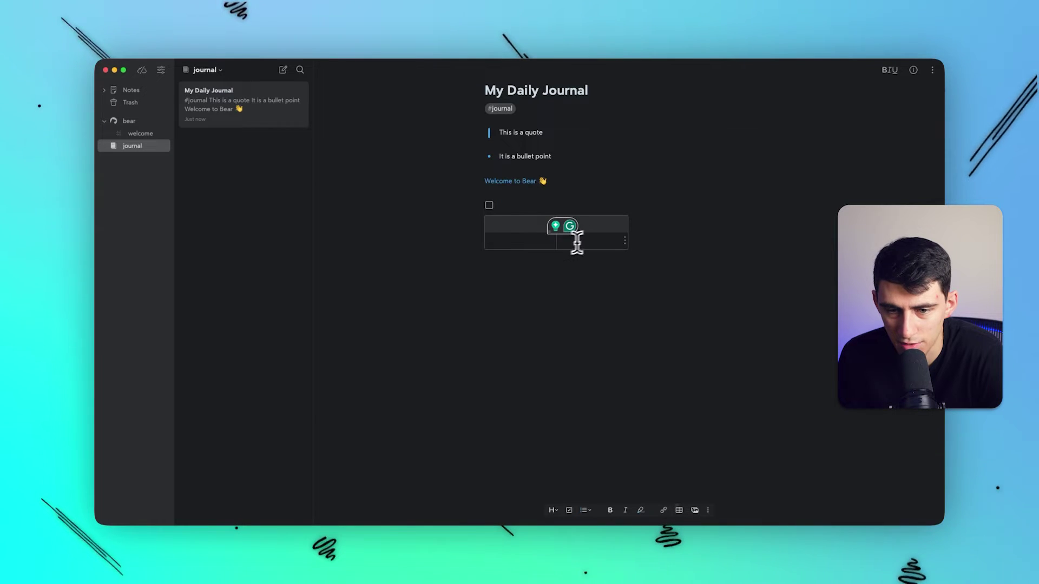
pyautogui.click(932, 70)
pyautogui.click(664, 159)
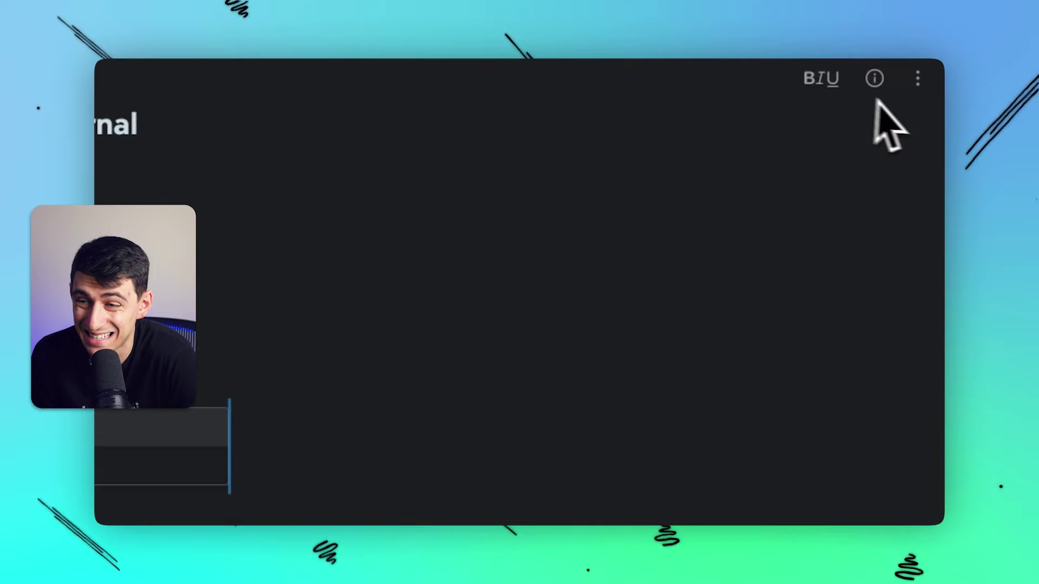
# Try Add Password on My Daily Journal, dismiss the Bear PRO offer, and show note statistics.
pyautogui.click(918, 79)
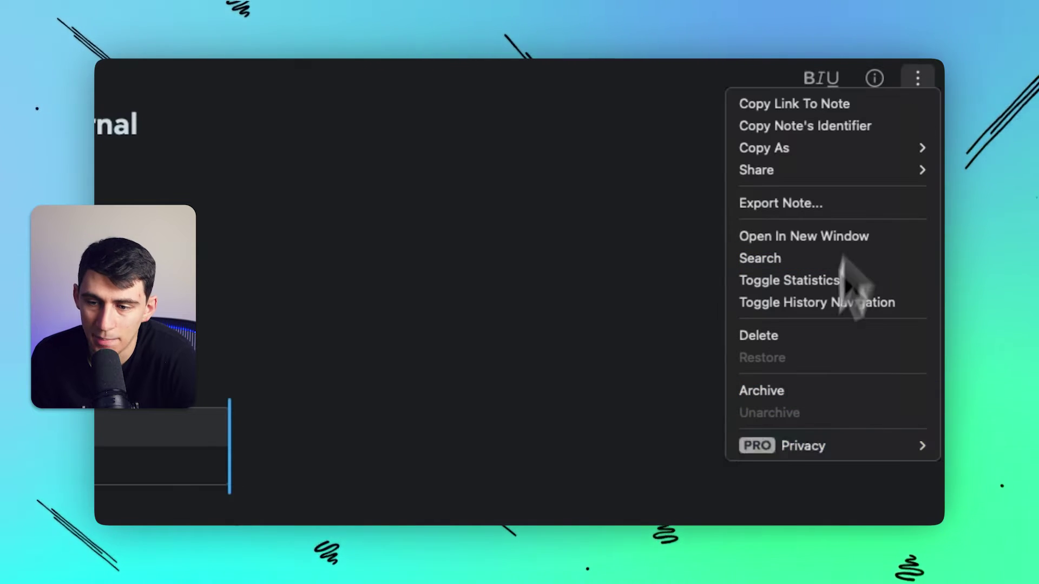
pyautogui.moveTo(800, 447)
pyautogui.click(629, 447)
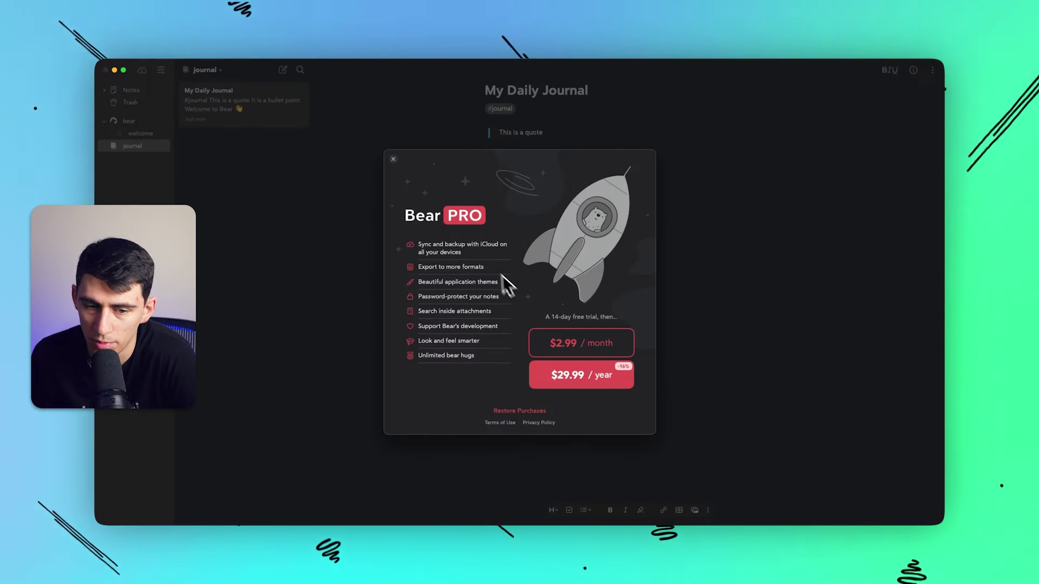
pyautogui.press('Escape')
pyautogui.click(913, 70)
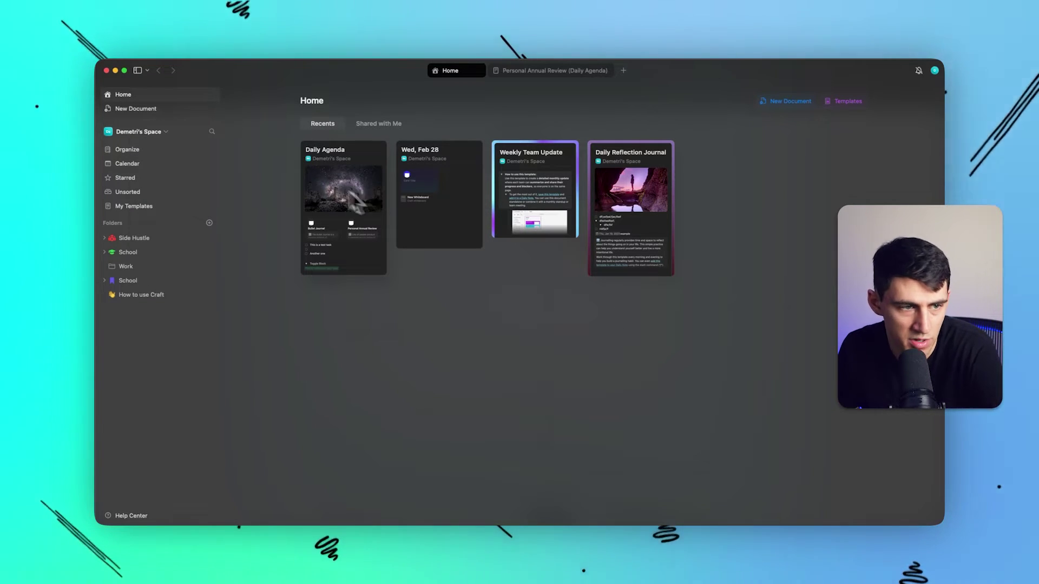
# Open the School folder from the documents list and scroll through Daily Agenda.
pyautogui.click(135, 151)
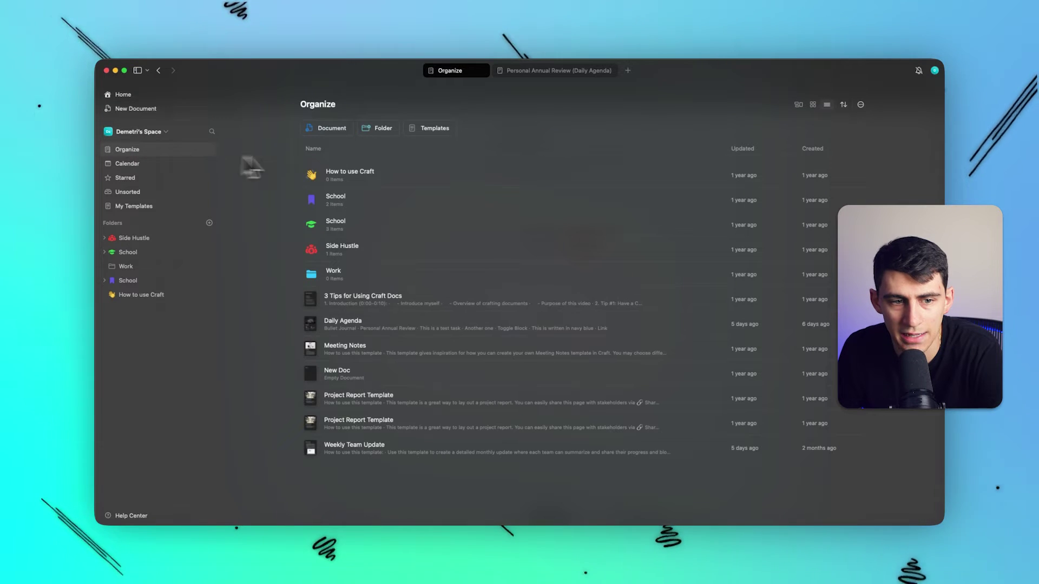
pyautogui.click(348, 210)
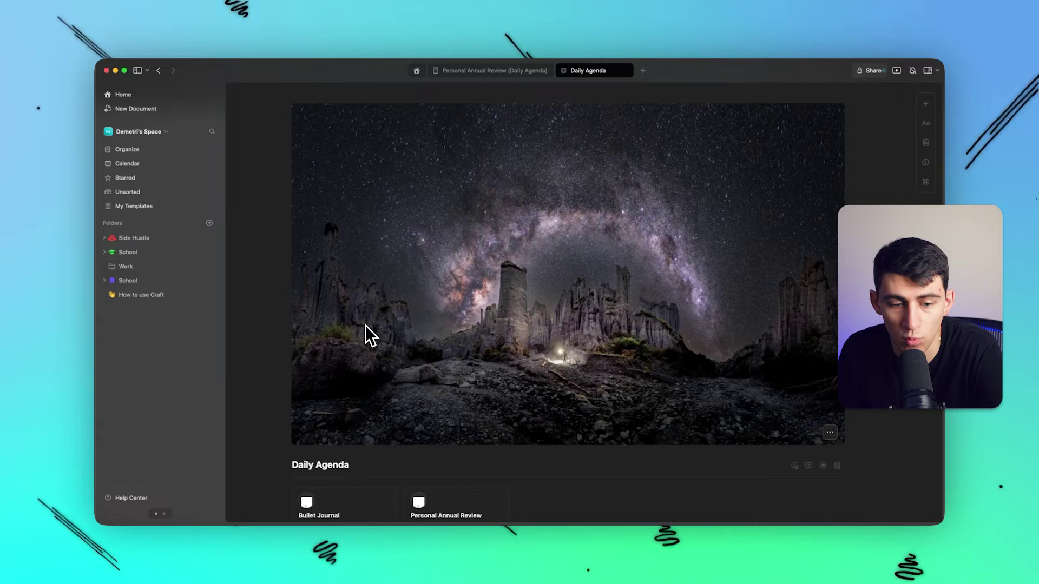
pyautogui.scroll(-6, 433, 271)
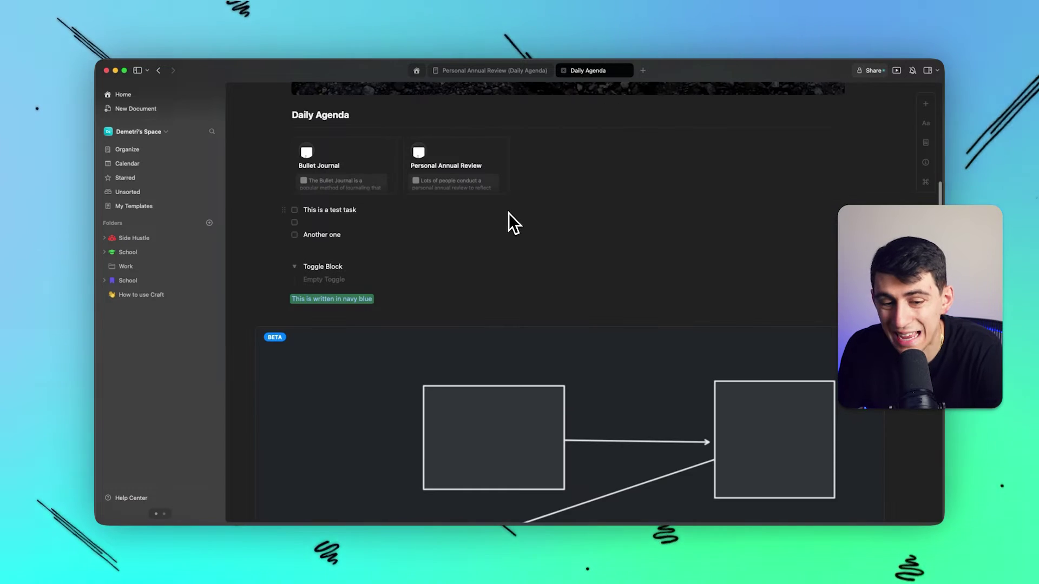
pyautogui.scroll(-3, 509, 213)
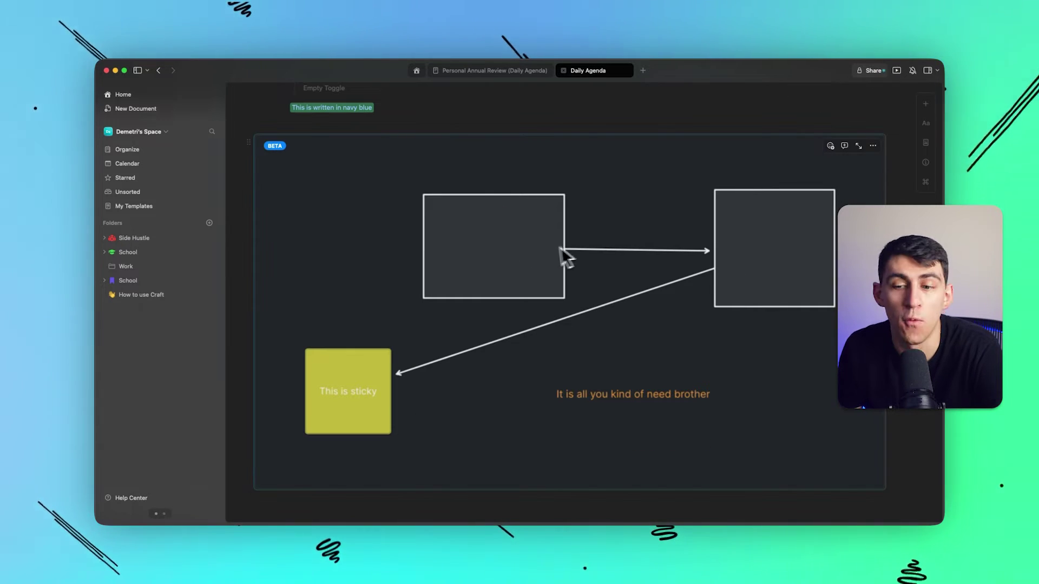
pyautogui.scroll(3, 774, 313)
pyautogui.scroll(-1, 771, 320)
pyautogui.scroll(4, 720, 331)
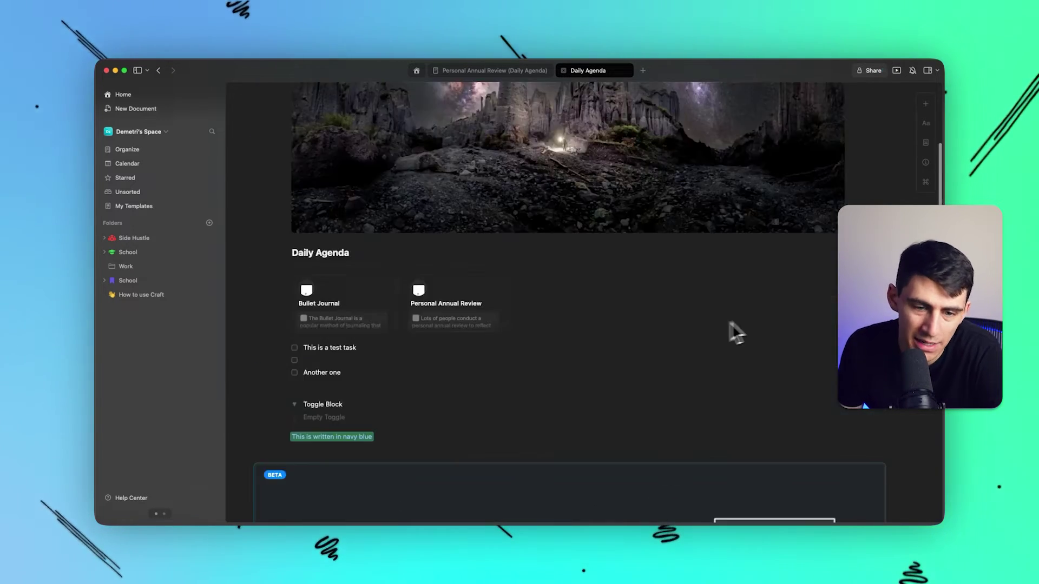
pyautogui.scroll(-1, 543, 342)
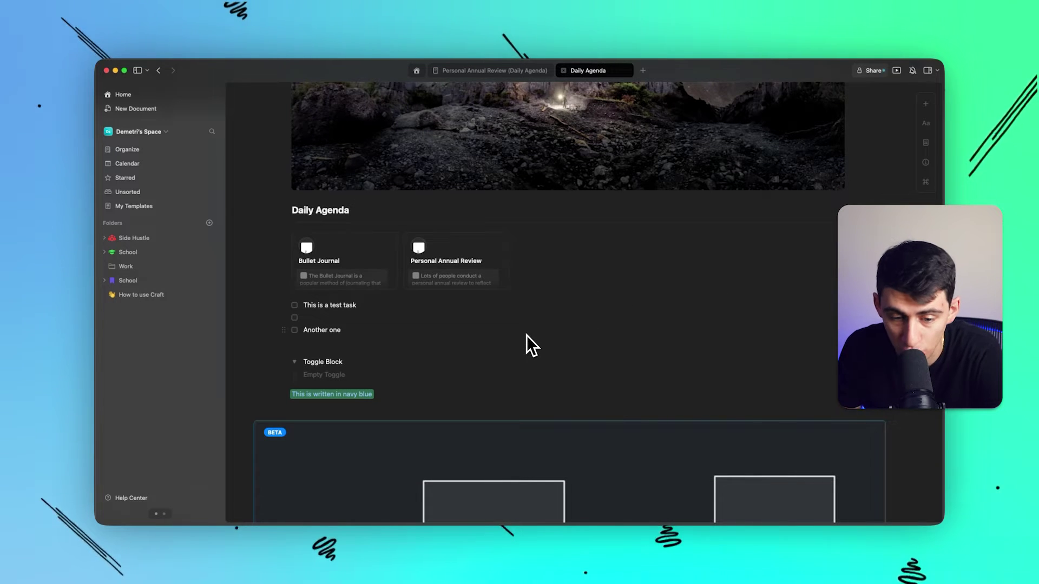
pyautogui.scroll(-9, 528, 343)
pyautogui.scroll(-3, 610, 271)
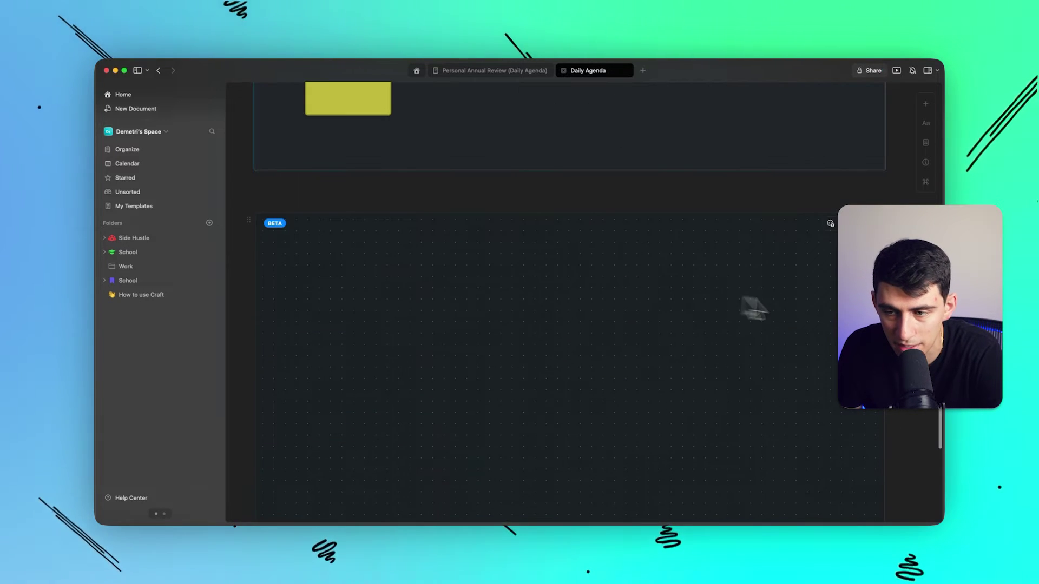
pyautogui.scroll(5, 770, 303)
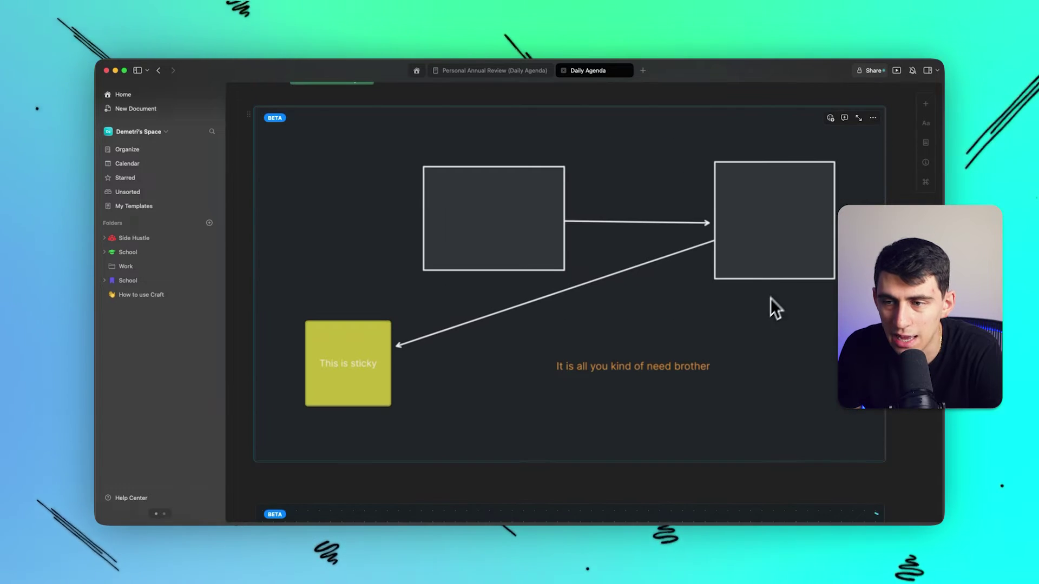
# Expand the whiteboard full-screen, then close it to return to Personal Annual Review.
pyautogui.click(862, 131)
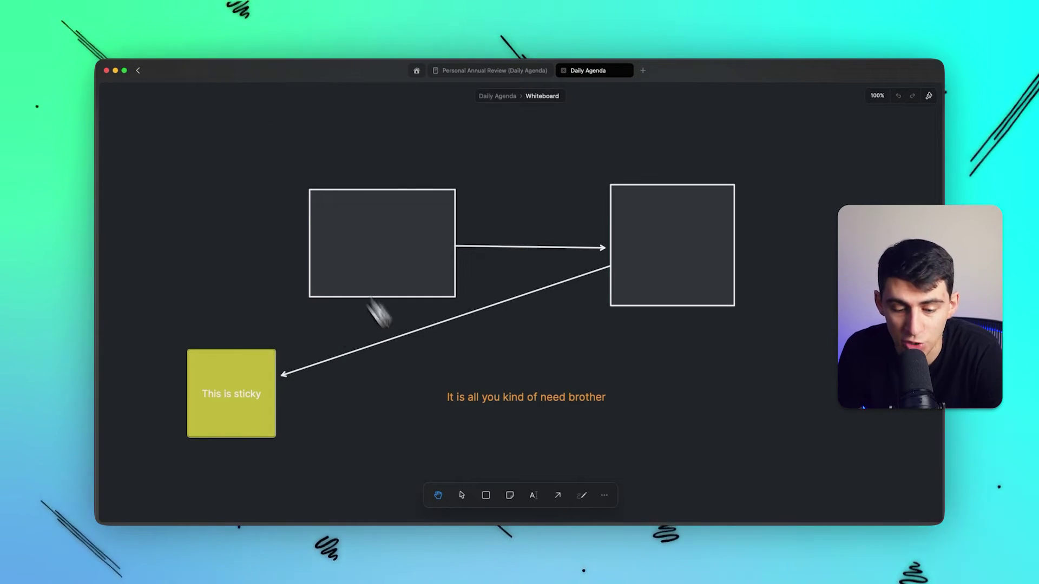
pyautogui.click(618, 475)
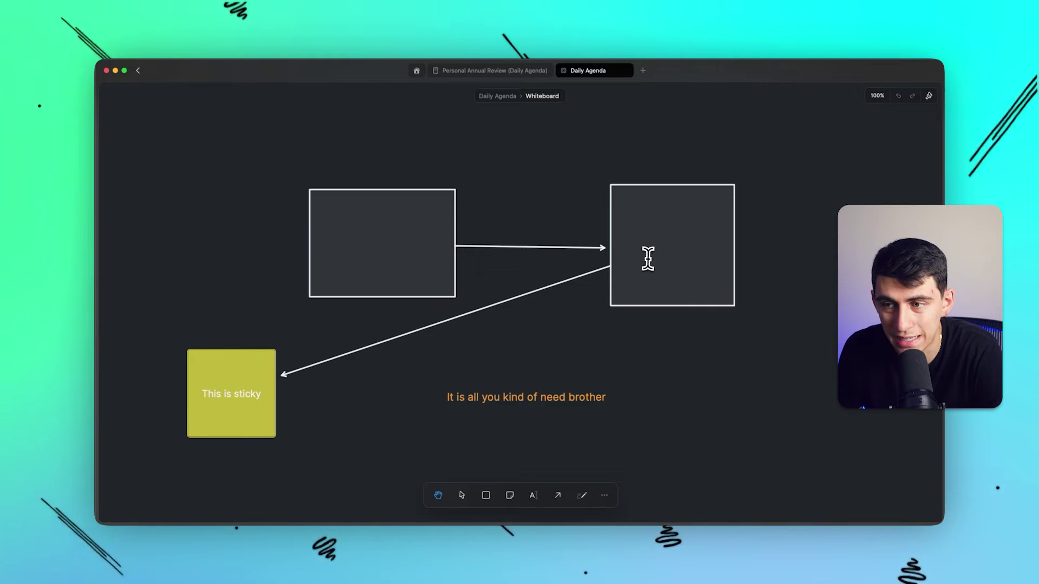
pyautogui.click(563, 71)
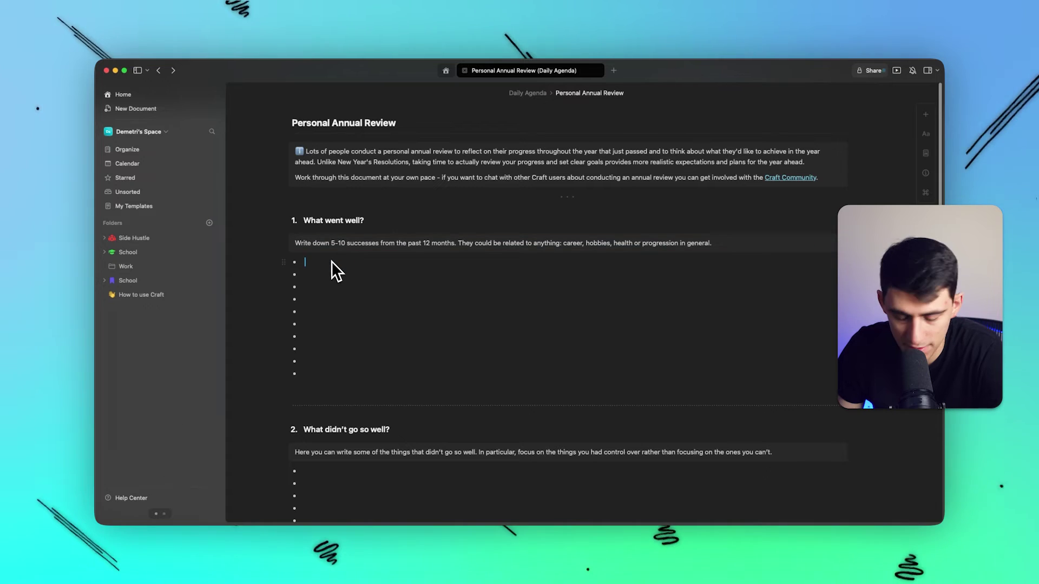
pyautogui.write('/')
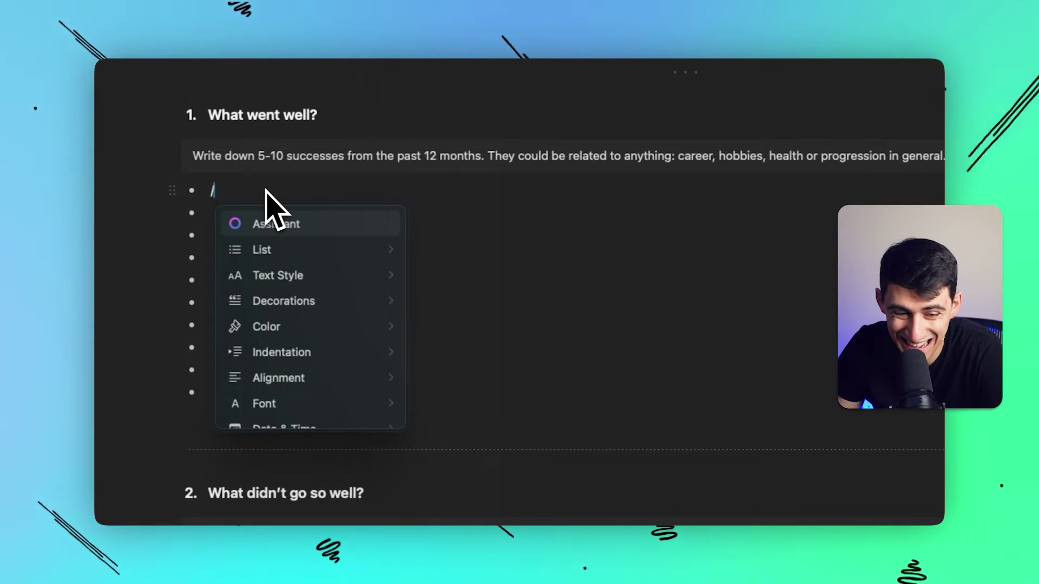
pyautogui.scroll(-5, 329, 255)
pyautogui.scroll(5, 316, 363)
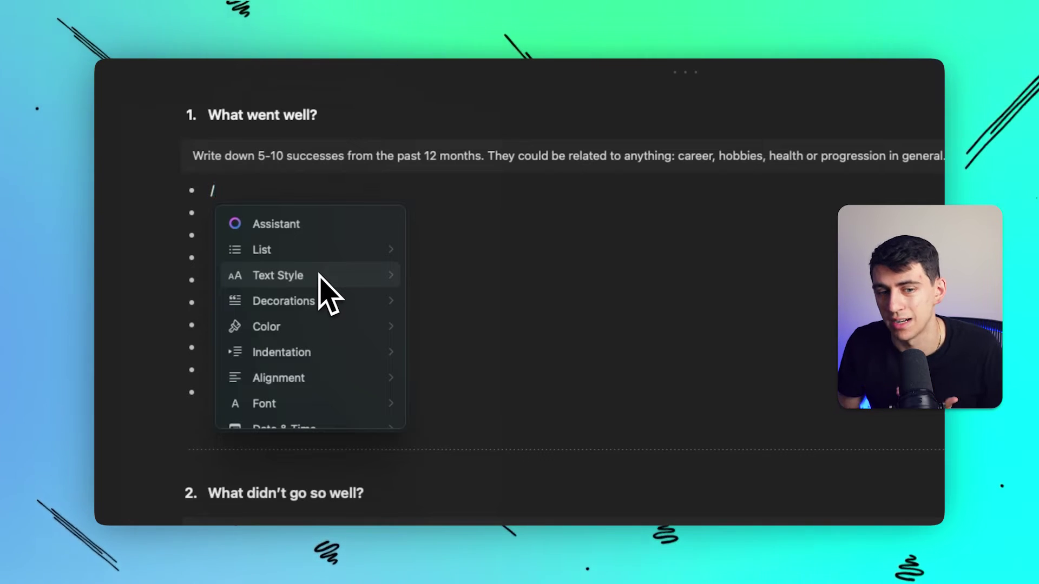
pyautogui.press('BackSpace')
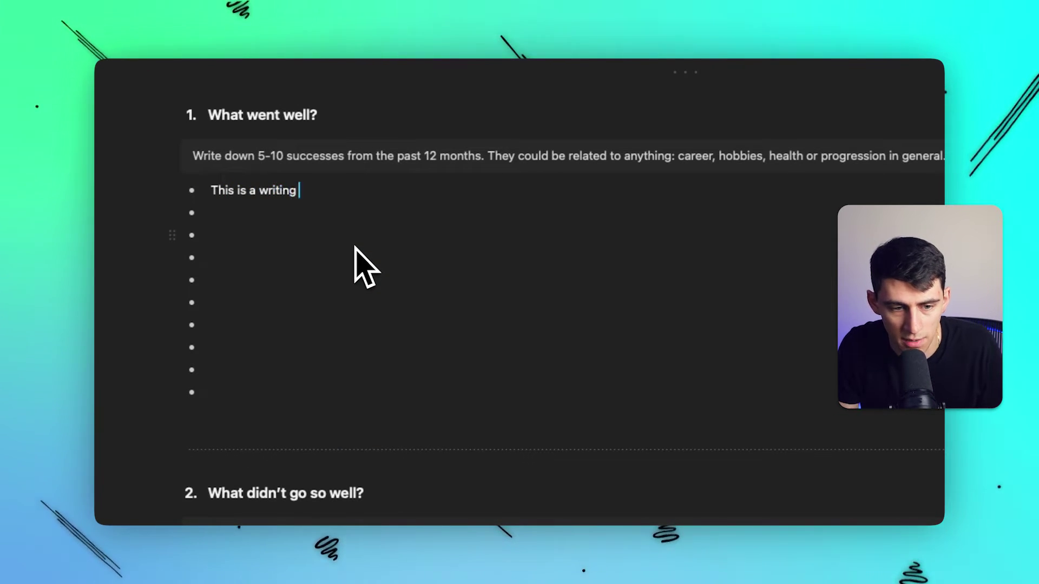
pyautogui.press('super+a')
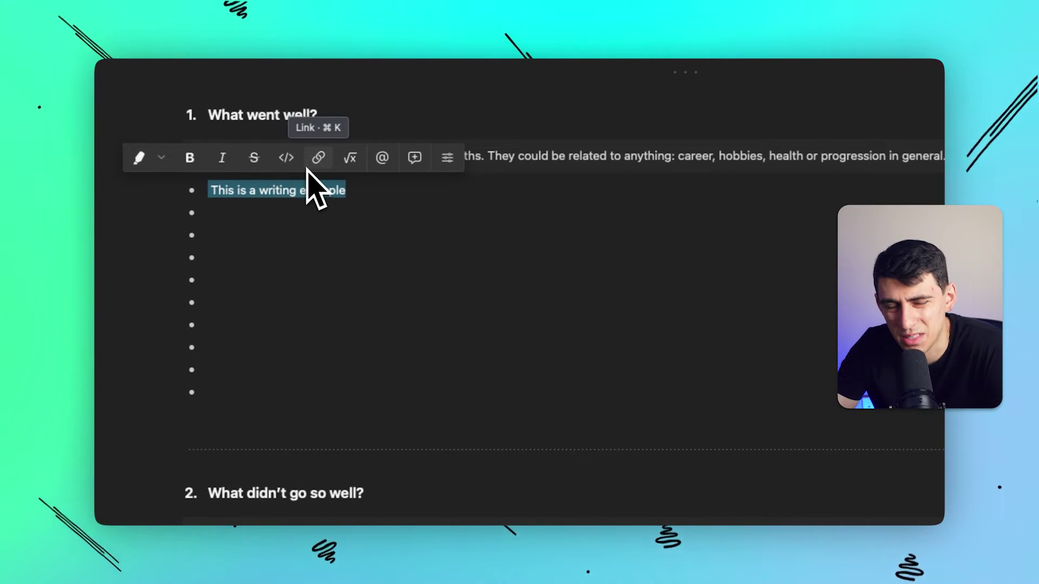
pyautogui.press('BackSpace')
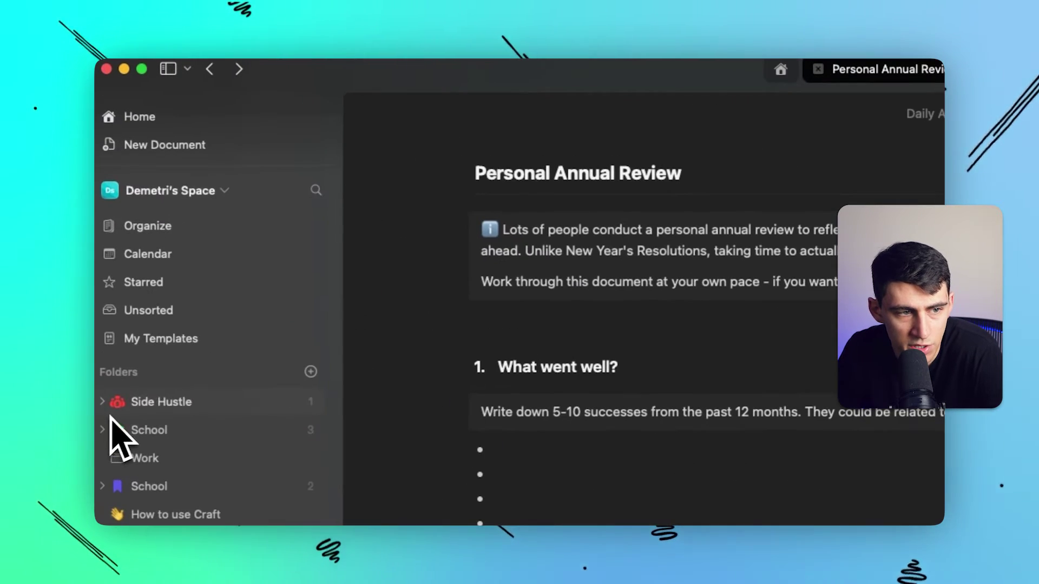
# Start and cancel a new space, then expand School to reveal Daily Lecture inside History.
pyautogui.click(229, 192)
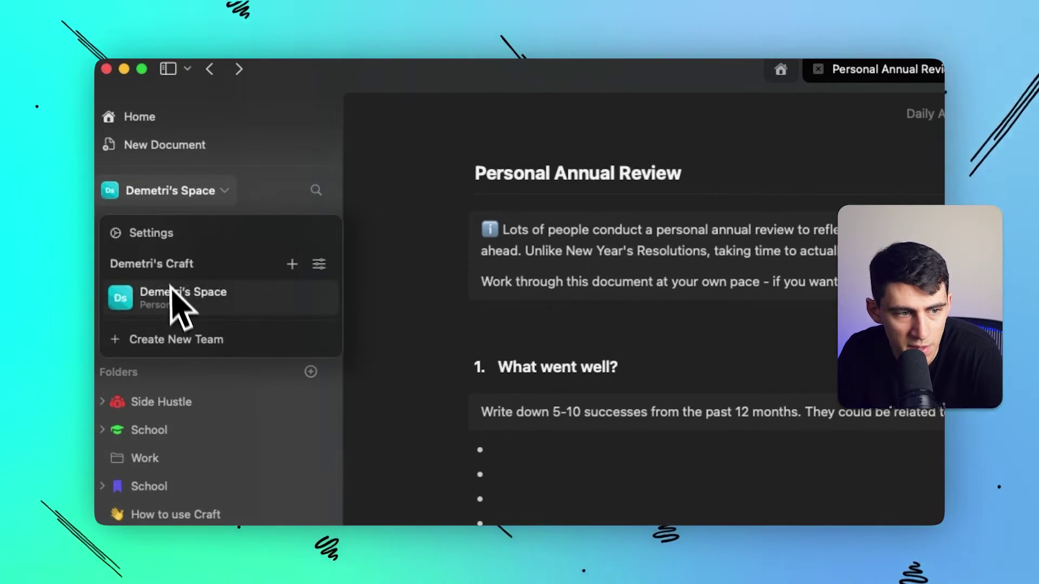
pyautogui.click(291, 264)
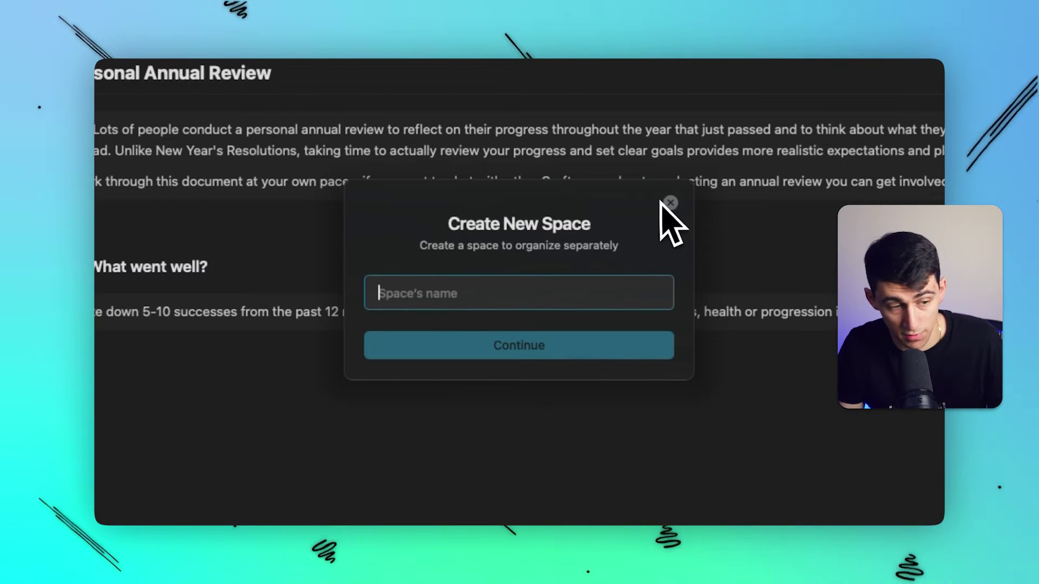
pyautogui.click(669, 204)
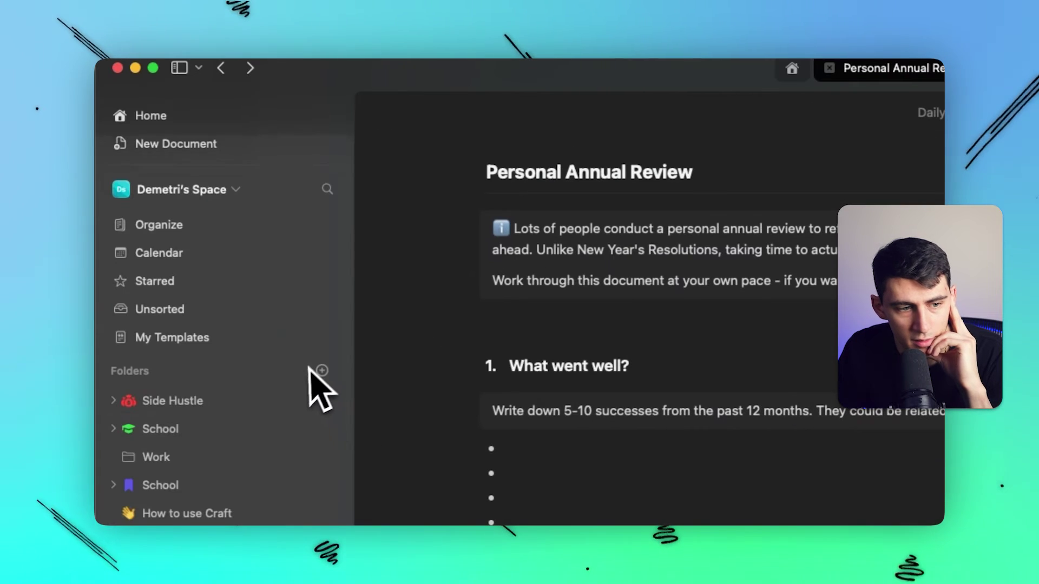
pyautogui.click(113, 428)
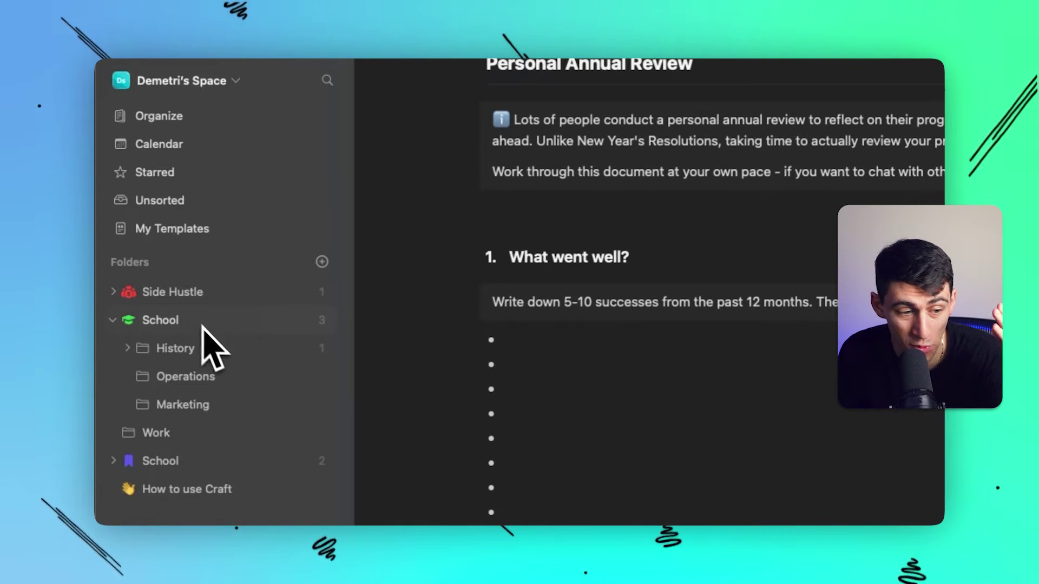
pyautogui.click(112, 319)
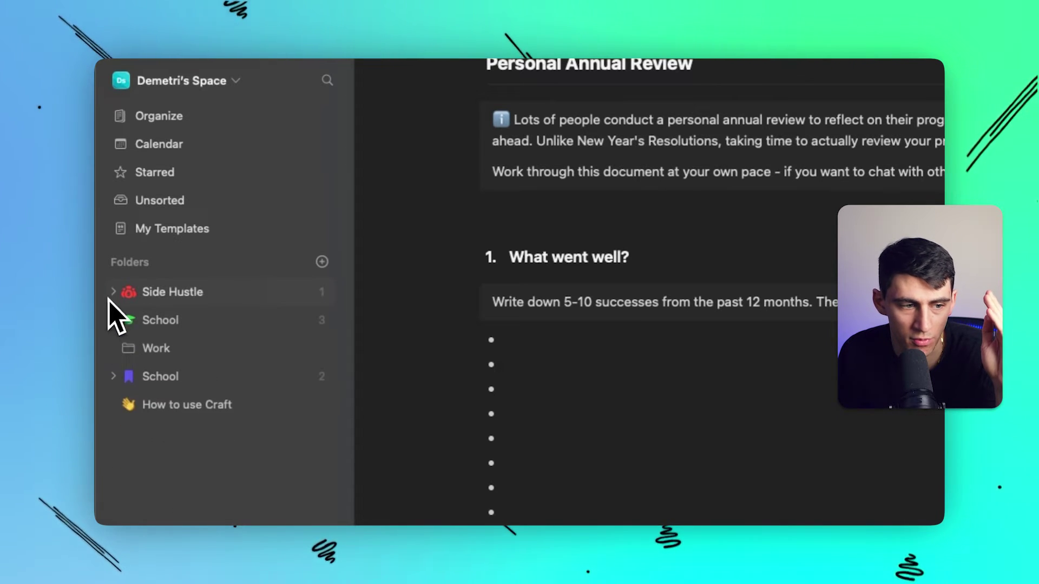
pyautogui.click(112, 320)
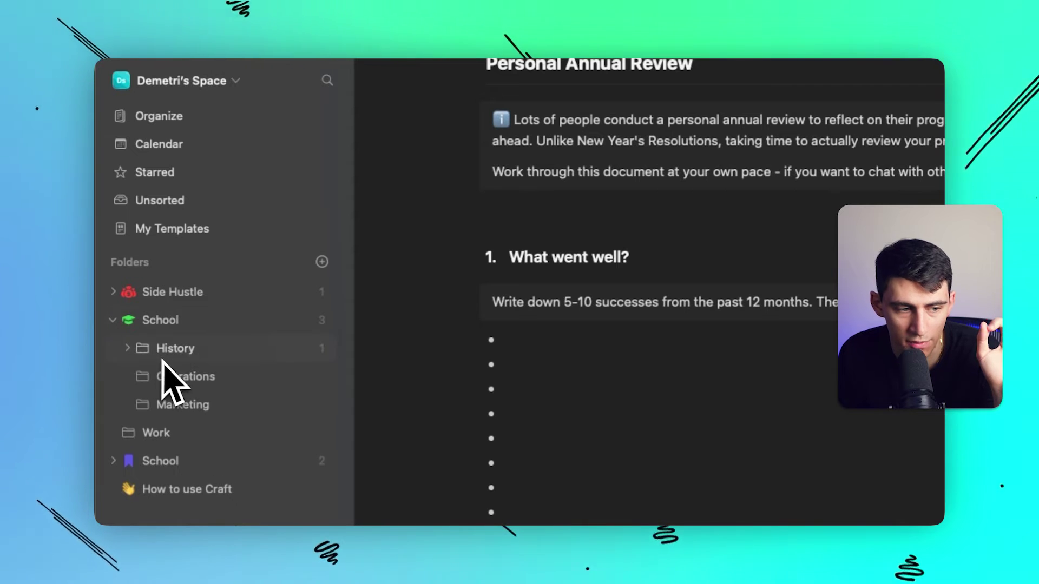
pyautogui.click(130, 351)
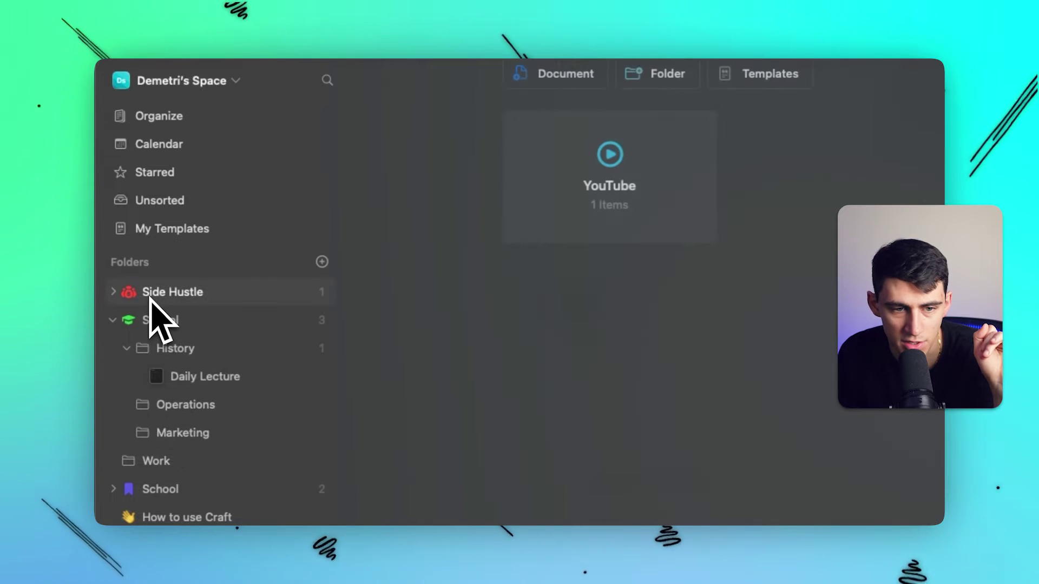
# Open the School folder and try its list, card, sorting and options controls.
pyautogui.click(151, 301)
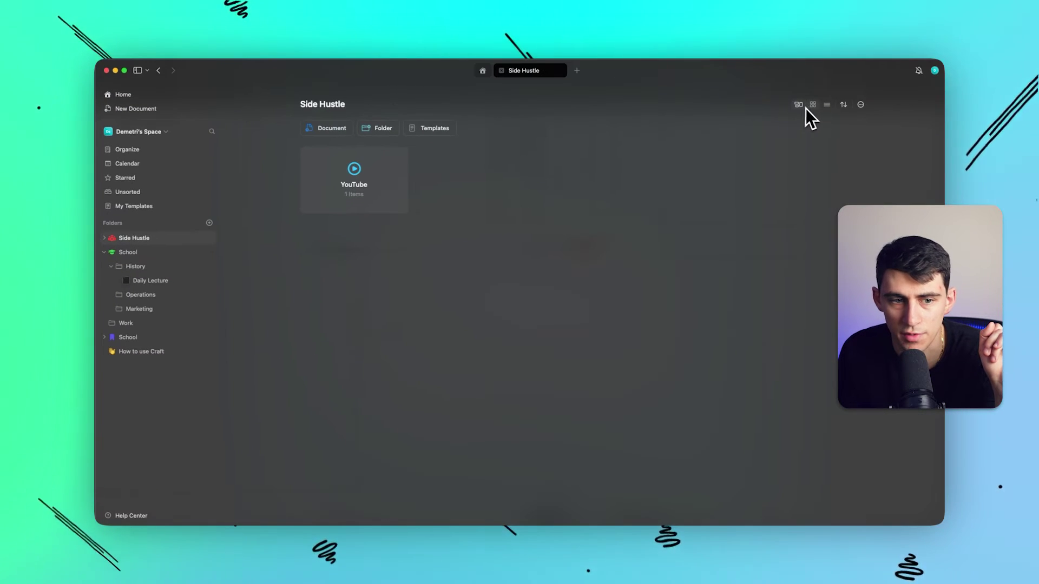
pyautogui.click(120, 251)
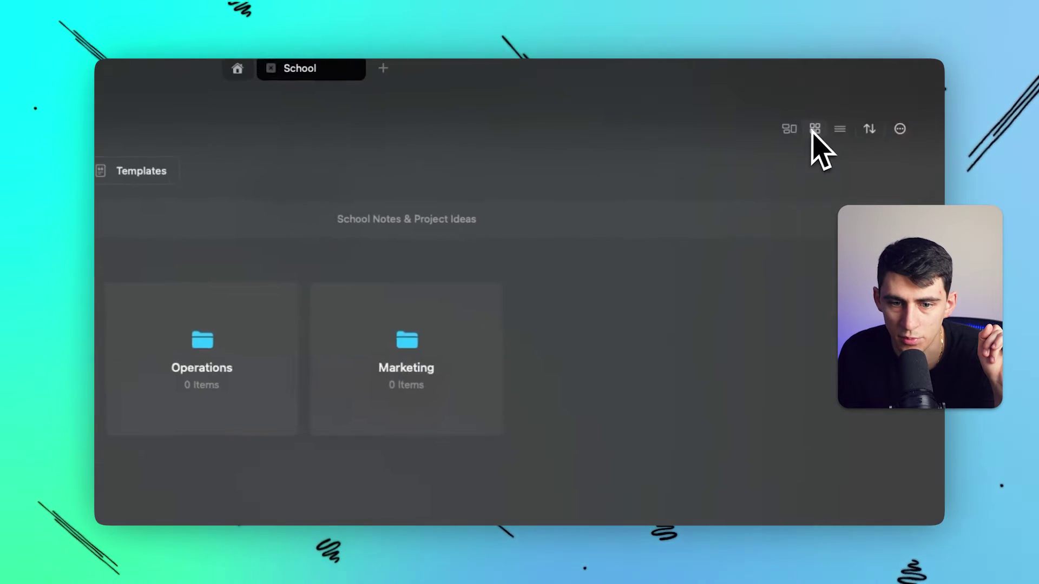
pyautogui.click(725, 142)
pyautogui.click(671, 142)
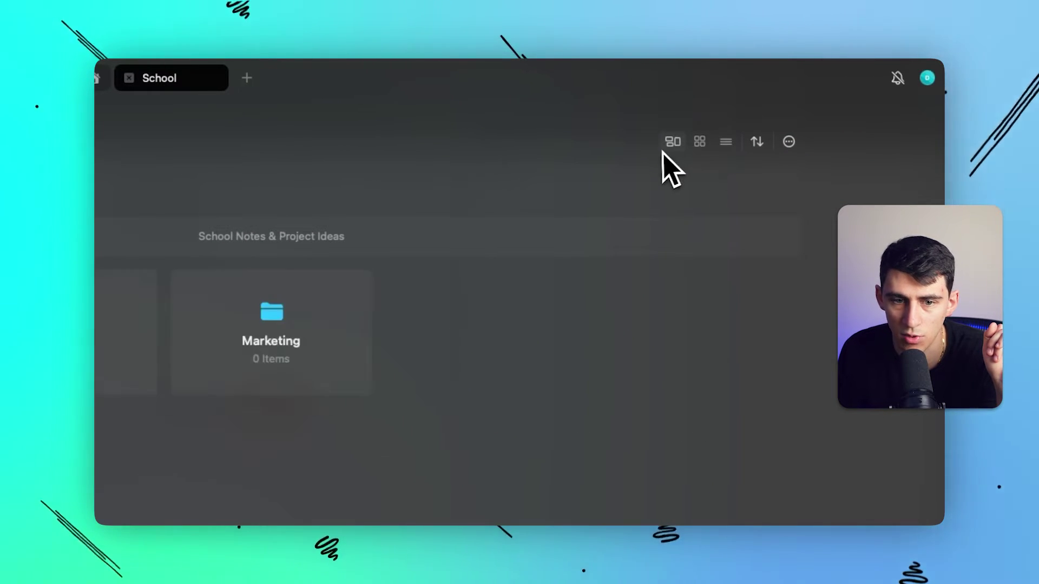
pyautogui.click(757, 142)
pyautogui.click(789, 142)
pyautogui.click(789, 143)
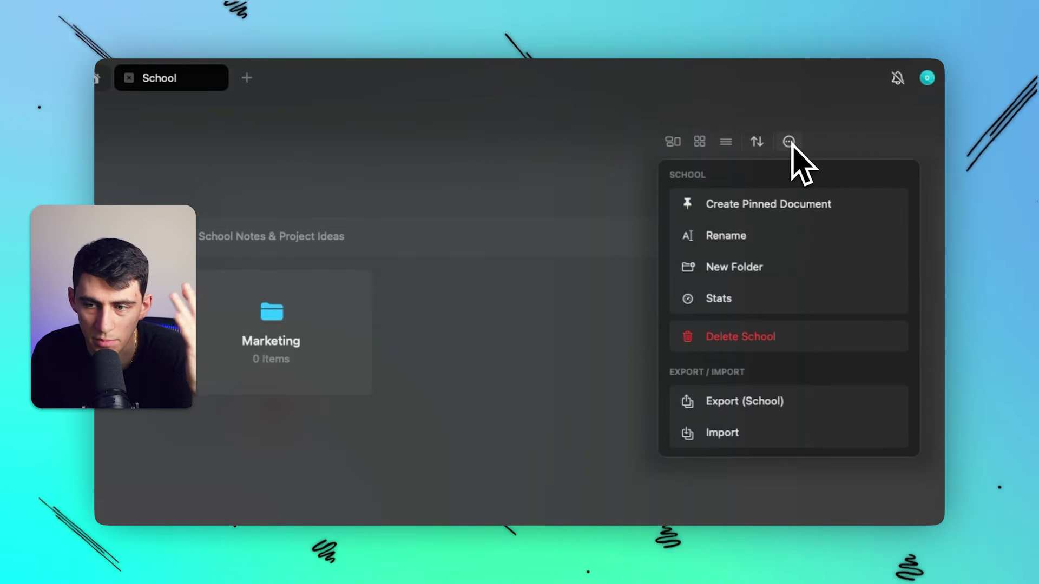
pyautogui.click(433, 419)
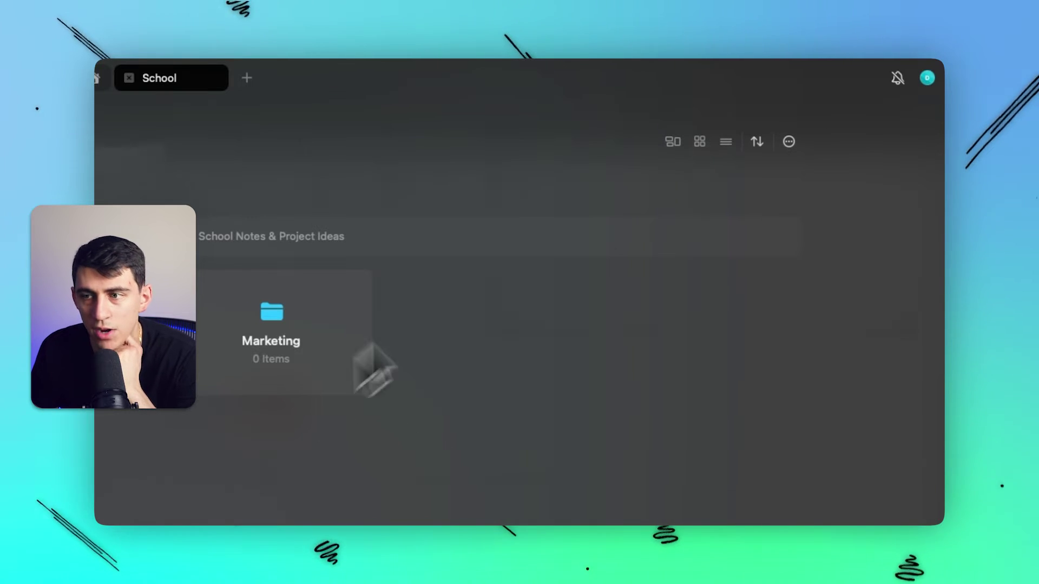
# Open Daily Lecture in History and review its Share link access levels and e-mail invite options.
pyautogui.click(209, 280)
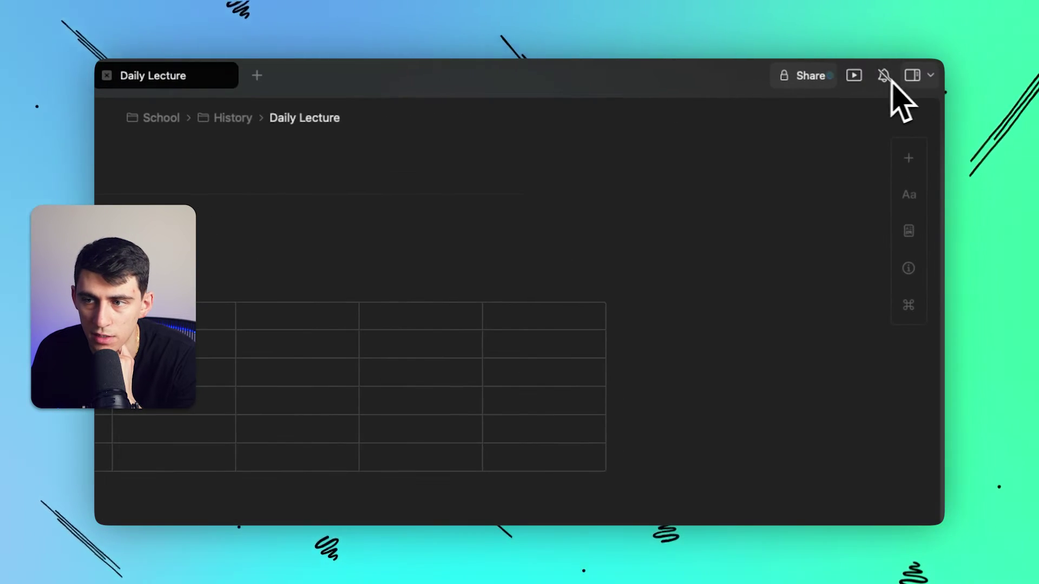
pyautogui.click(823, 78)
pyautogui.click(736, 495)
pyautogui.click(754, 260)
pyautogui.click(760, 263)
pyautogui.click(759, 260)
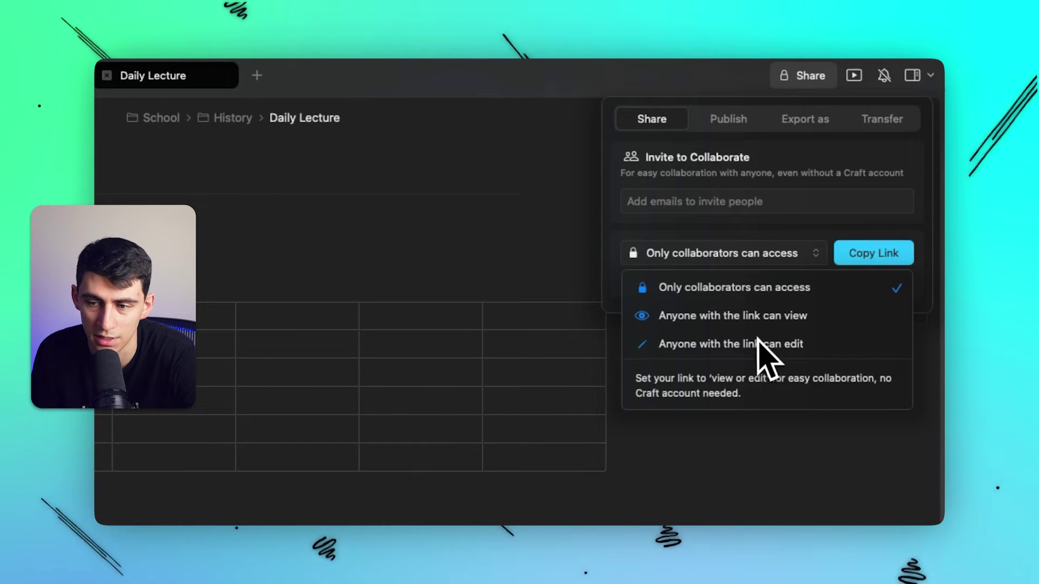
pyautogui.click(665, 264)
pyautogui.click(714, 201)
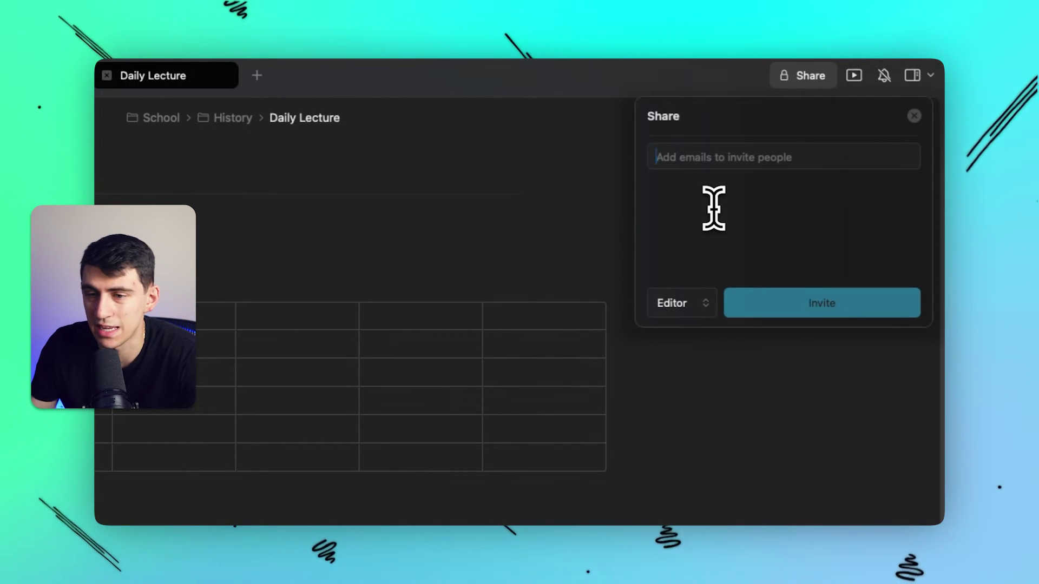
# Look over the Publish and Export as tabs, then transfer the document to Bear.
pyautogui.click(757, 122)
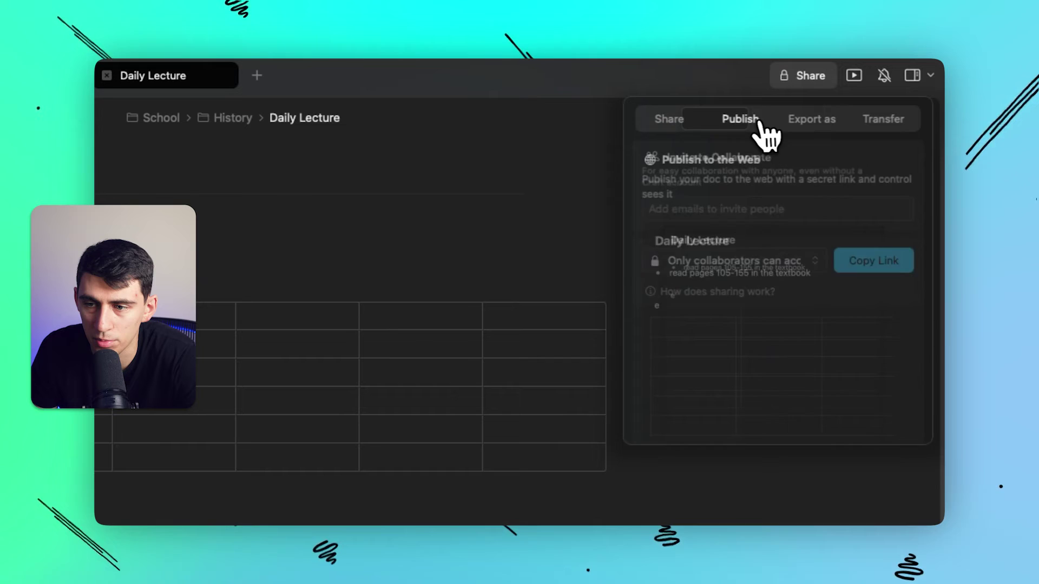
pyautogui.click(831, 128)
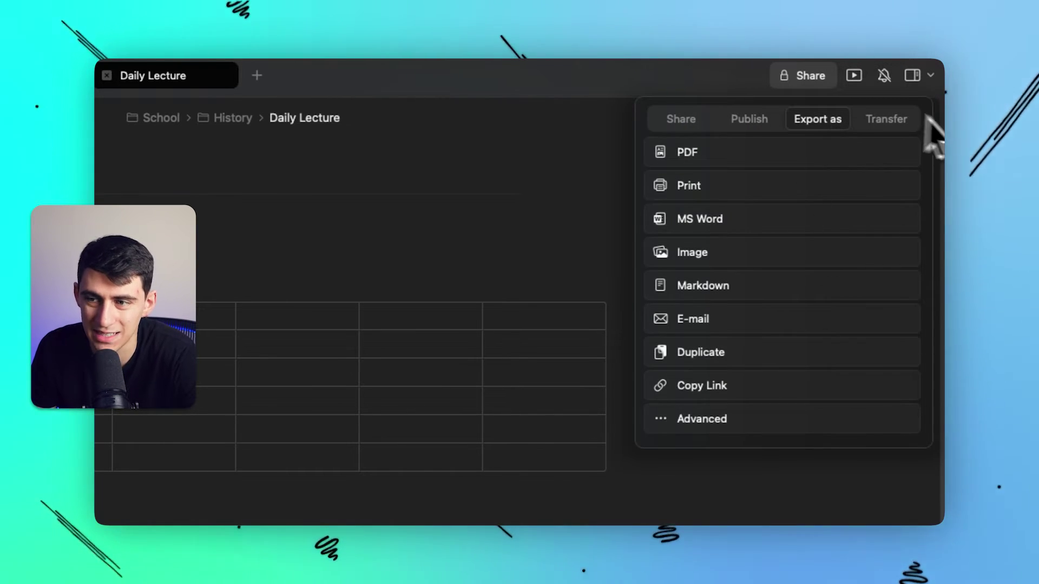
pyautogui.click(884, 125)
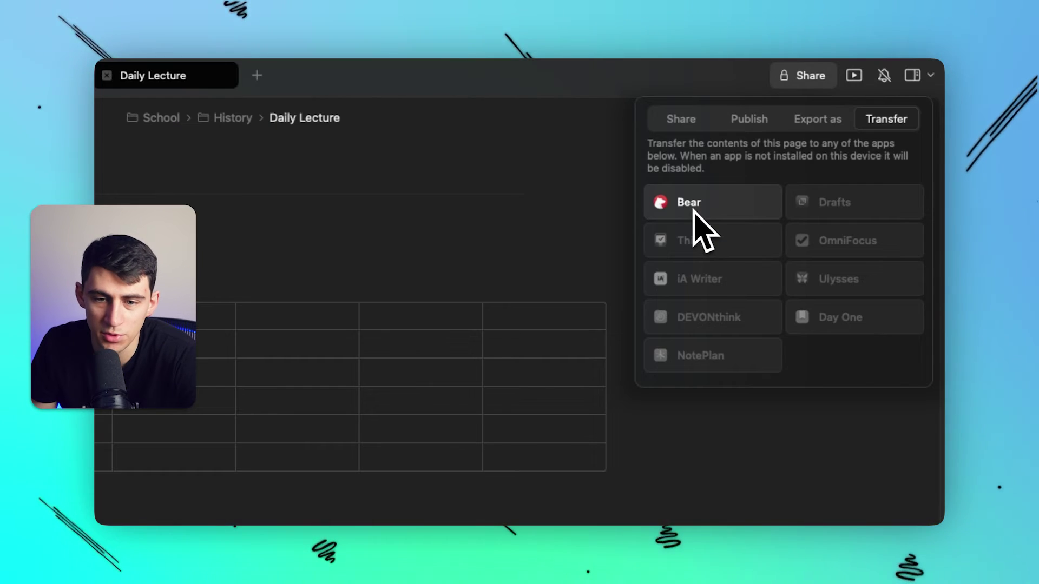
pyautogui.click(723, 199)
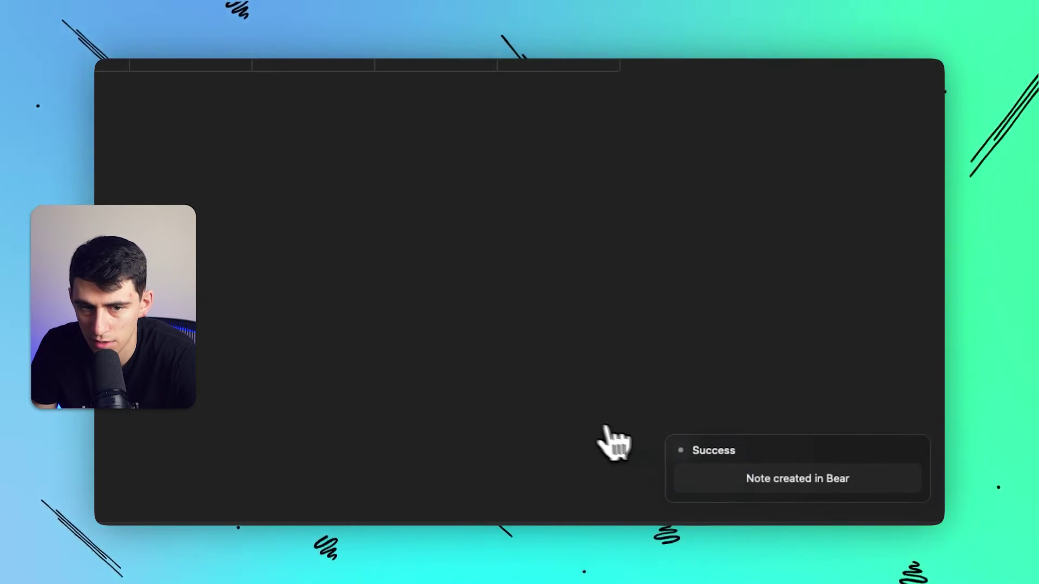
# In Bear, delete the second Daily Lecture note, then return to Craft.
pyautogui.click(608, 514)
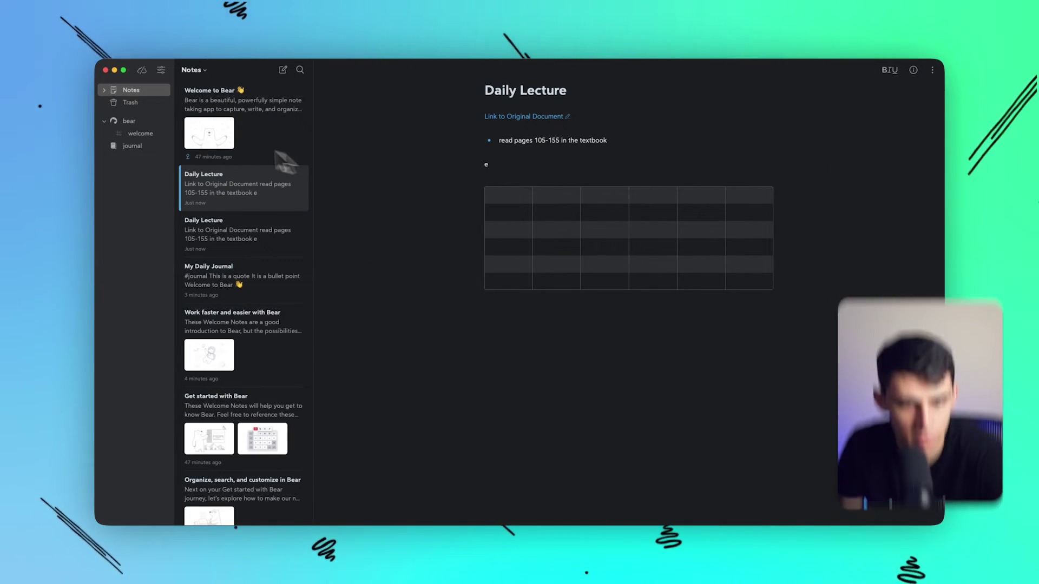
pyautogui.click(216, 222)
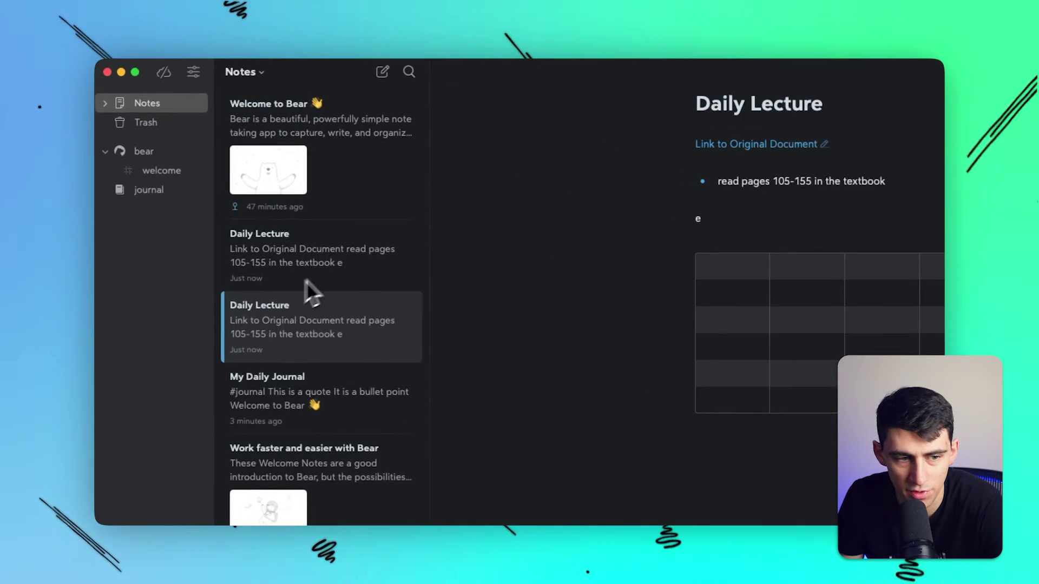
pyautogui.rightClick(374, 316)
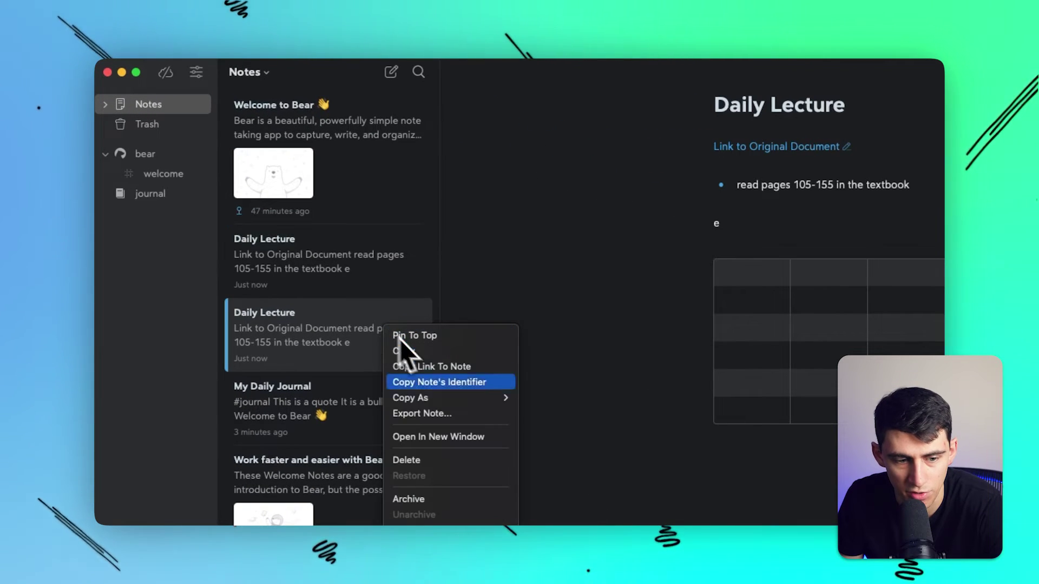
pyautogui.click(407, 460)
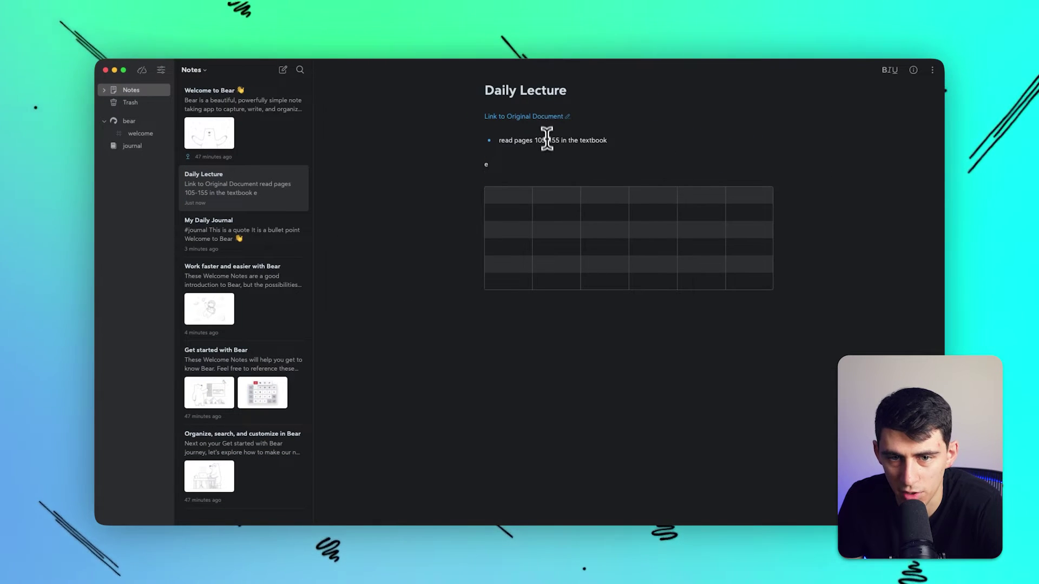
pyautogui.press('super+Tab')
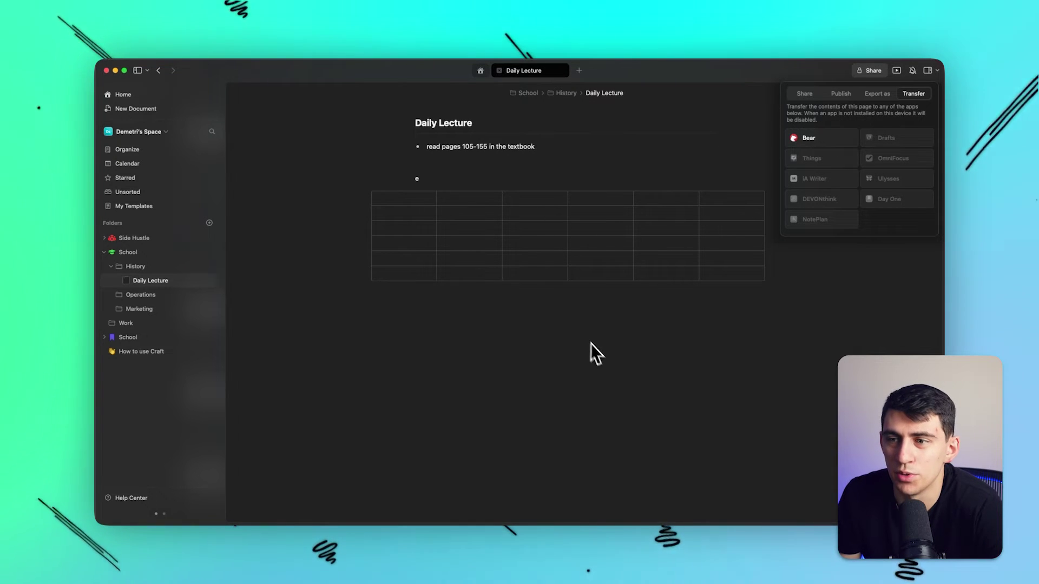
# Dismiss the Transfer popover so only the Daily Lecture document shows.
pyautogui.click(579, 146)
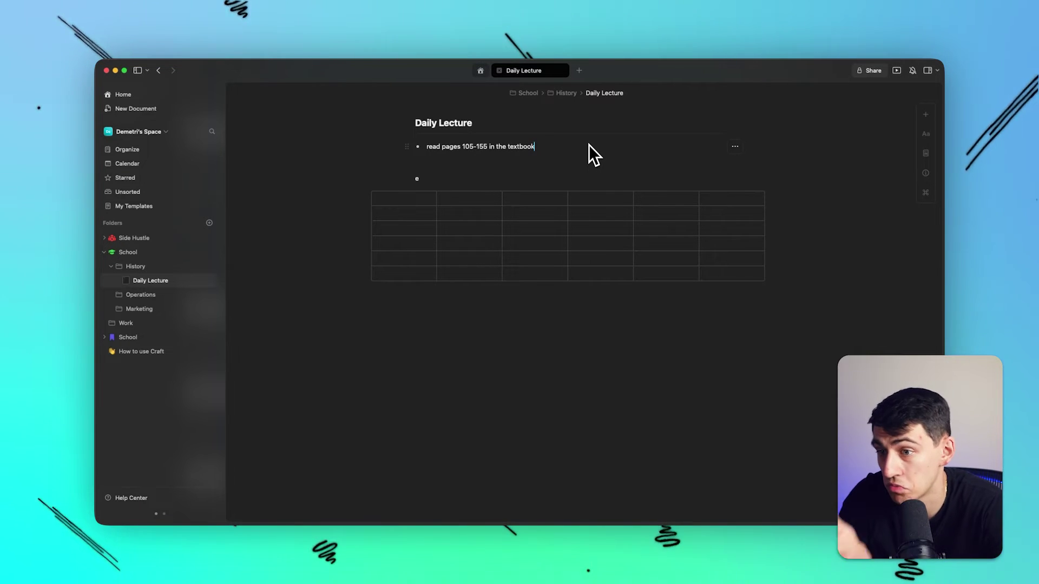
# Try the purple and pink page style presets, then settle on the green one.
pyautogui.click(923, 151)
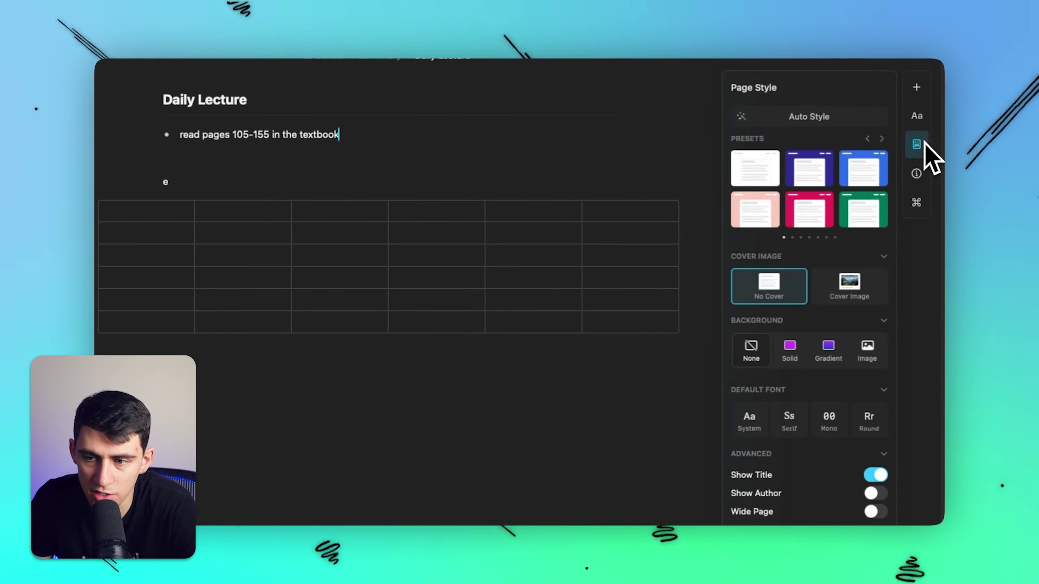
pyautogui.click(842, 179)
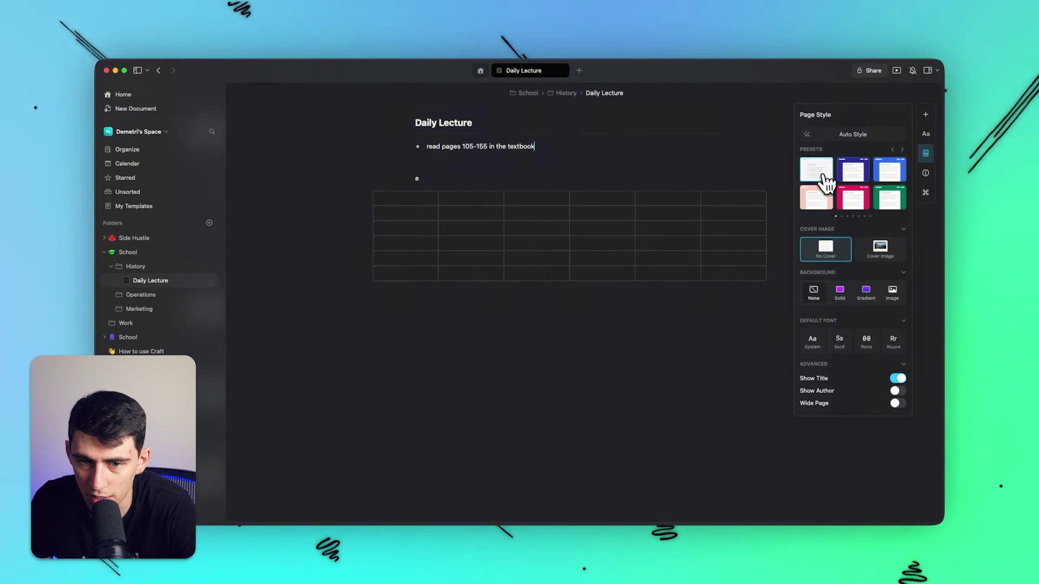
pyautogui.click(809, 217)
pyautogui.click(889, 199)
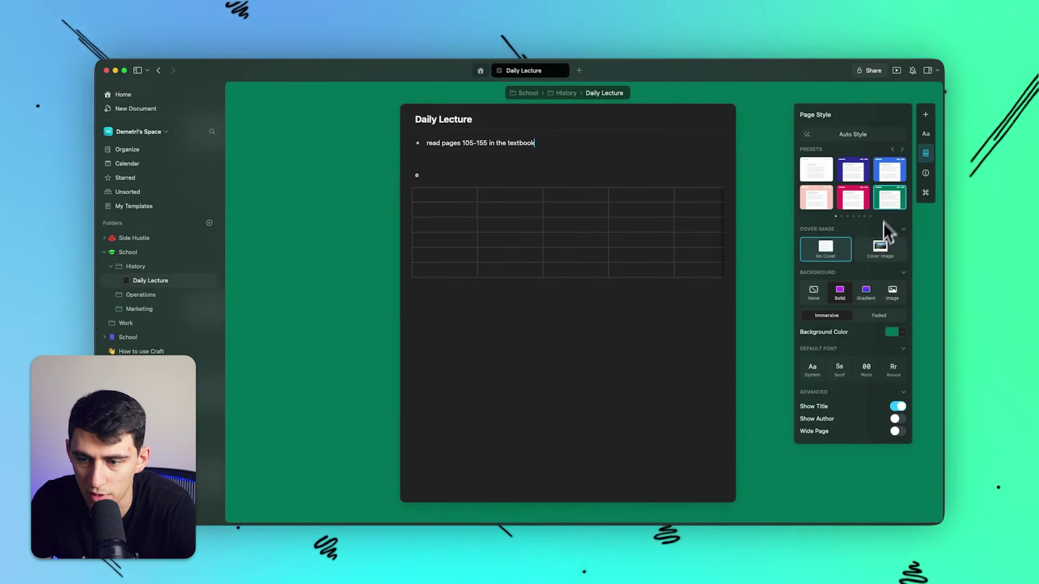
# Toggle Cover Image and Show Author on and off, then switch to Bear.
pyautogui.click(880, 250)
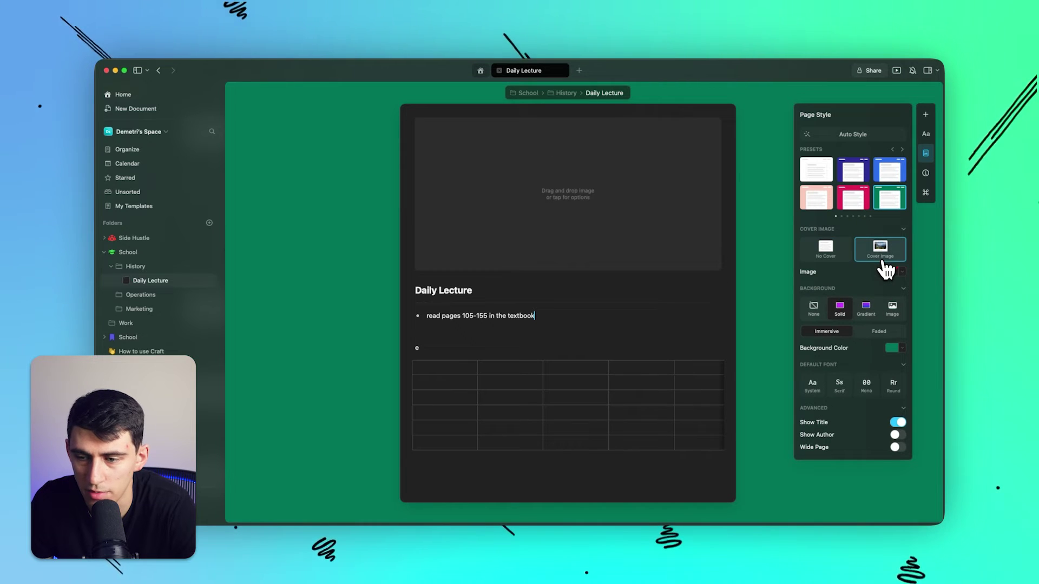
pyautogui.click(825, 249)
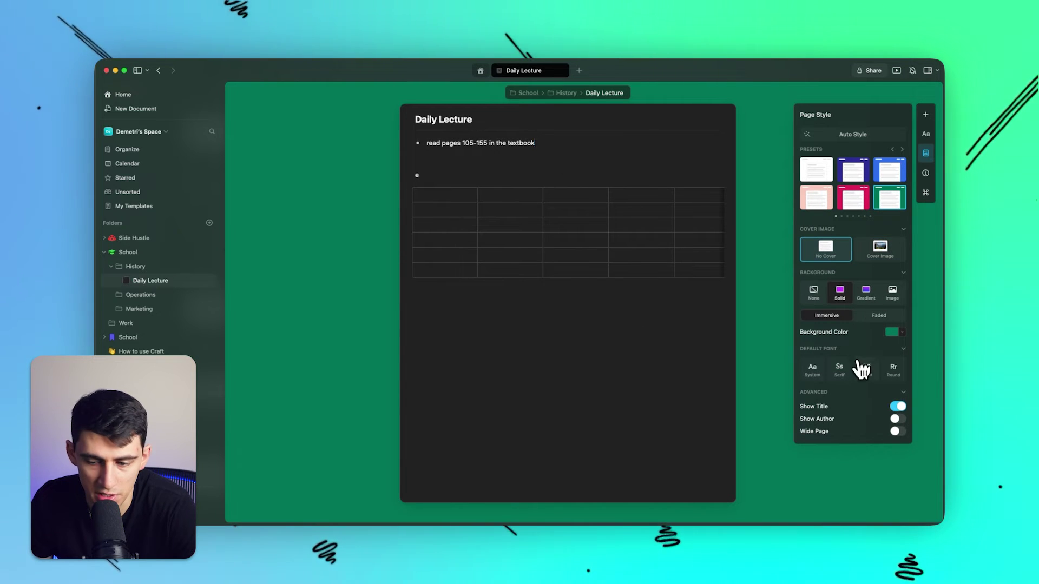
pyautogui.click(896, 418)
pyautogui.click(896, 419)
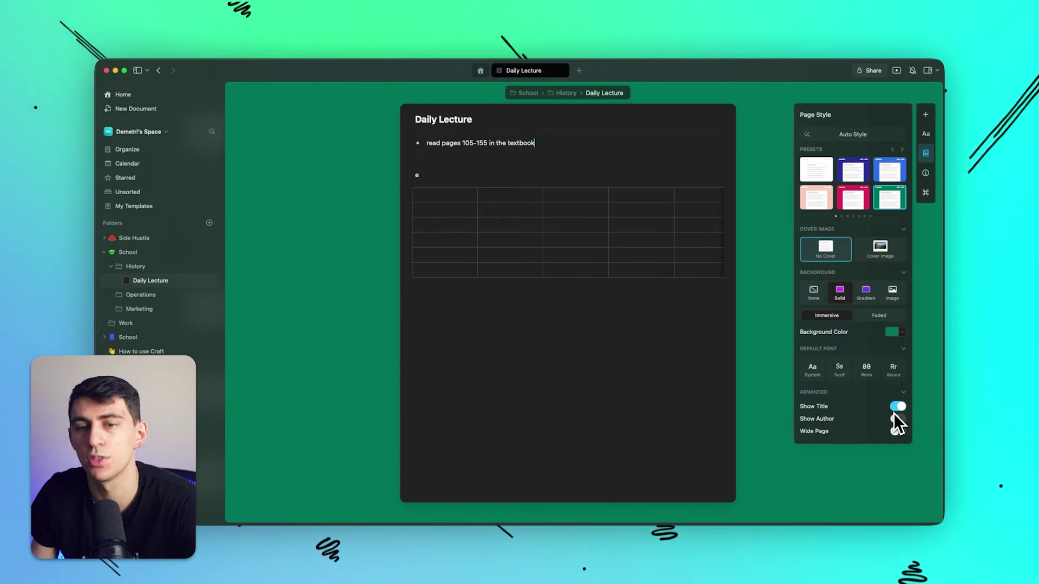
pyautogui.click(737, 326)
pyautogui.moveTo(609, 523)
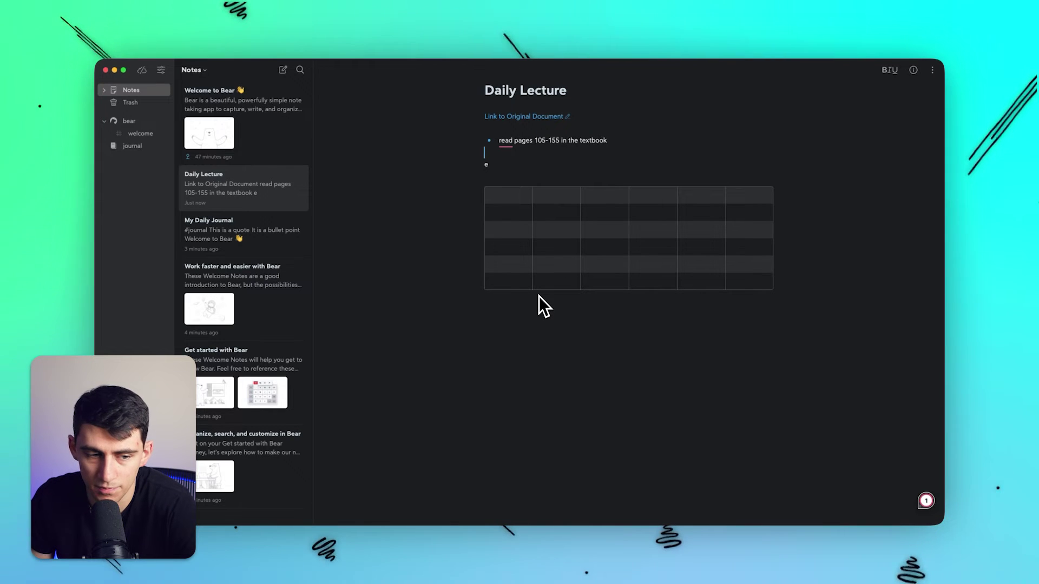
# Scroll Craft's pricing cards and highlight the Starter and Plus plan descriptions.
pyautogui.moveTo(514, 510)
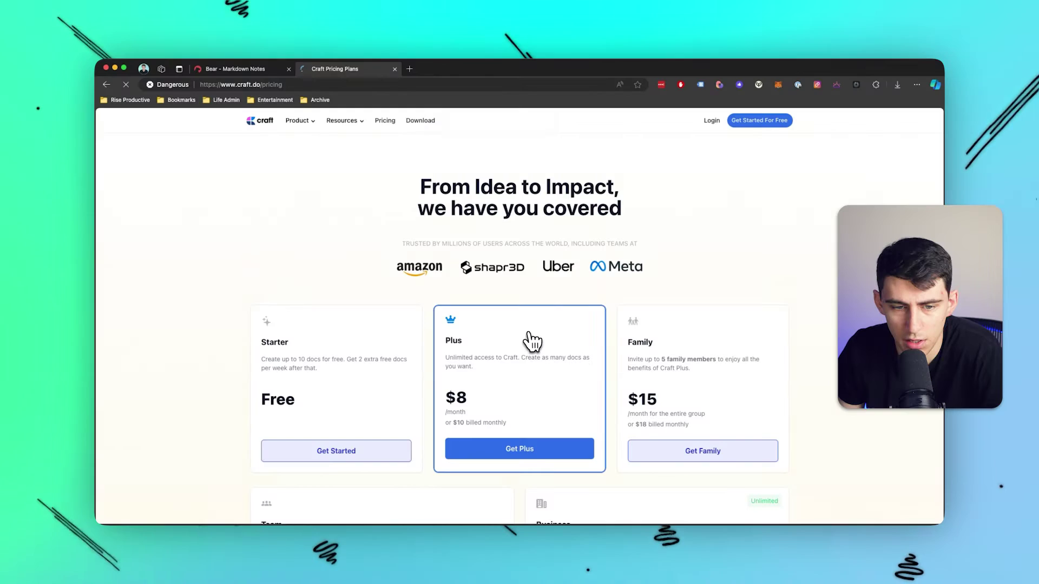
pyautogui.scroll(-3, 563, 313)
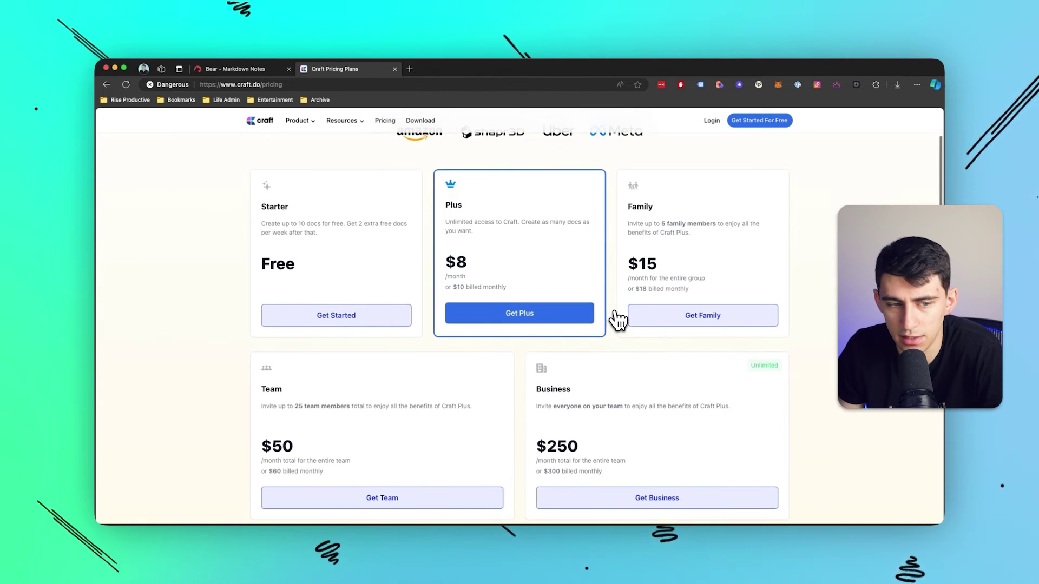
pyautogui.scroll(2, 618, 320)
pyautogui.moveTo(316, 266); pyautogui.dragTo(269, 256)
pyautogui.click(356, 278)
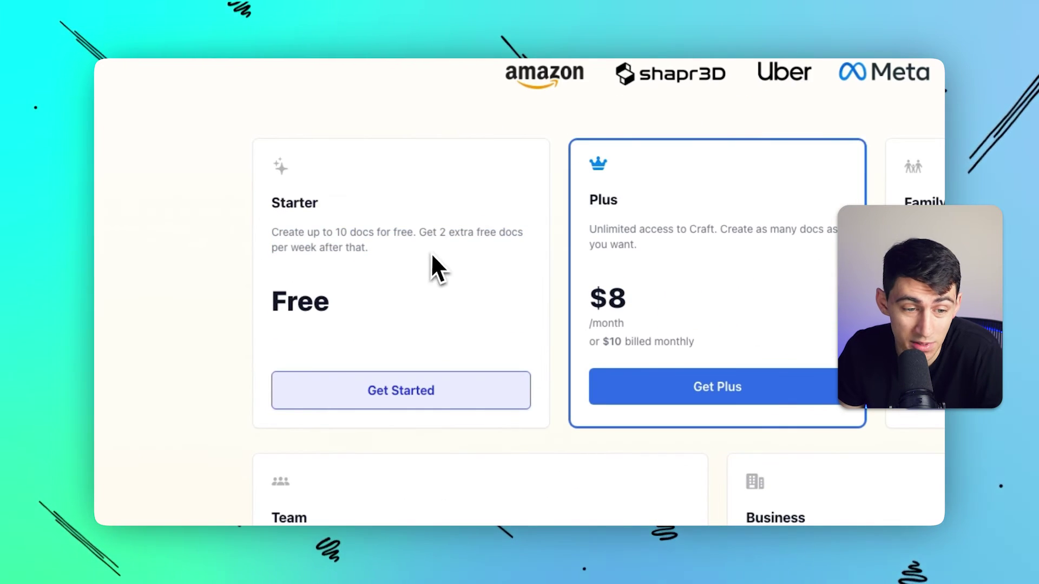
pyautogui.moveTo(432, 254); pyautogui.dragTo(274, 238)
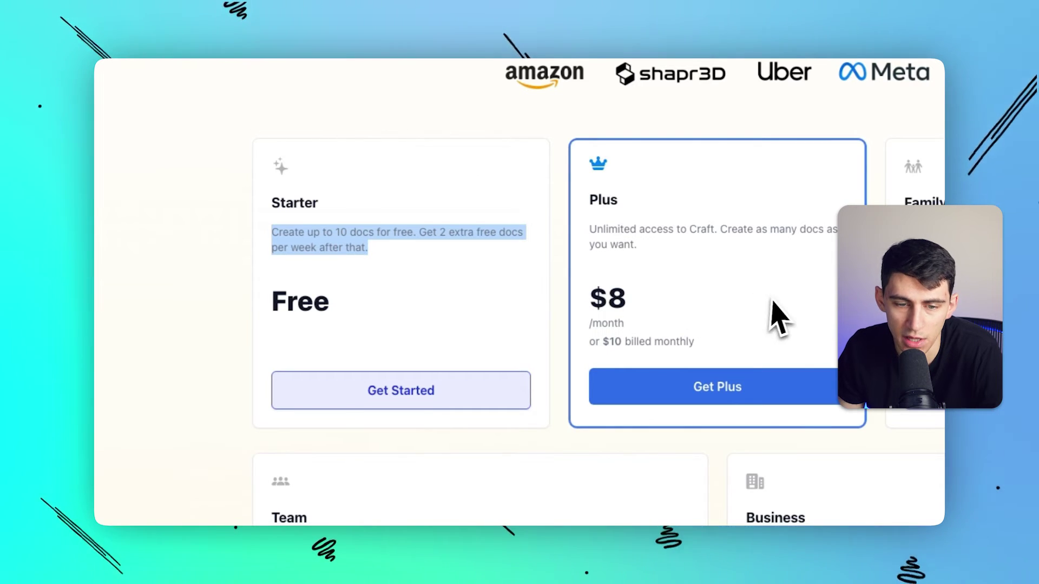
pyautogui.moveTo(690, 255); pyautogui.dragTo(593, 225)
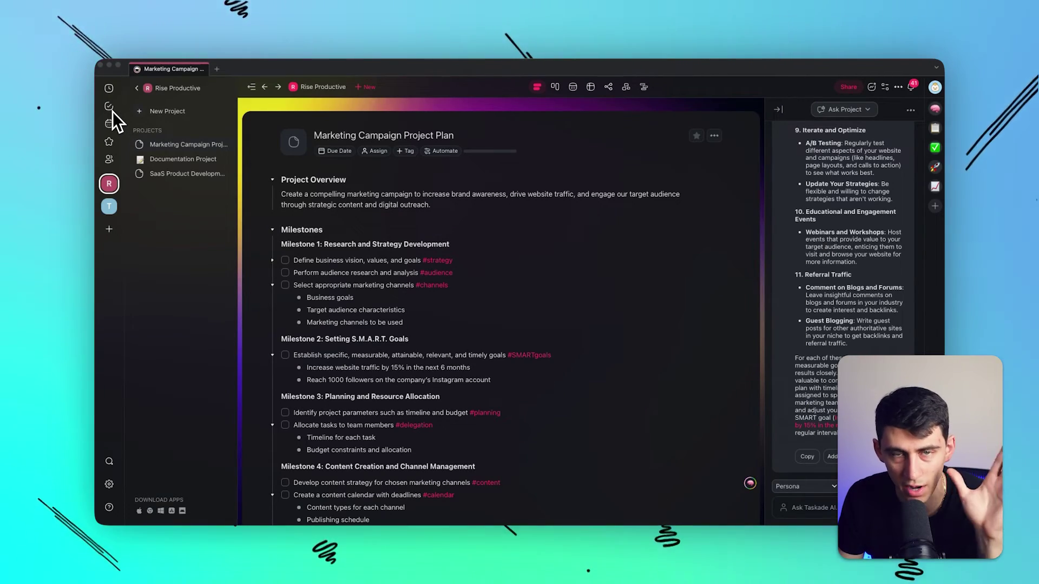
pyautogui.click(183, 160)
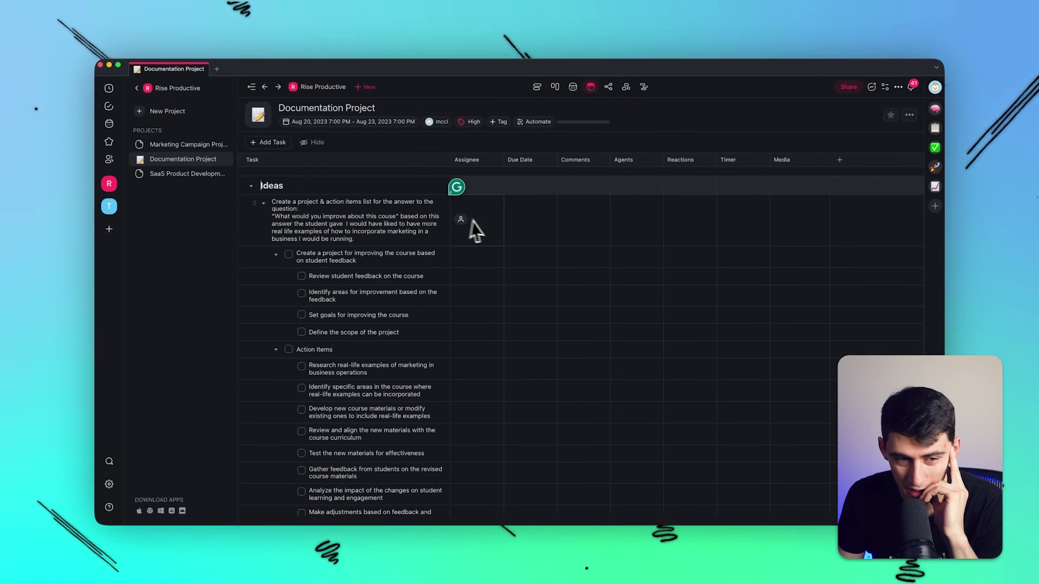
pyautogui.click(182, 148)
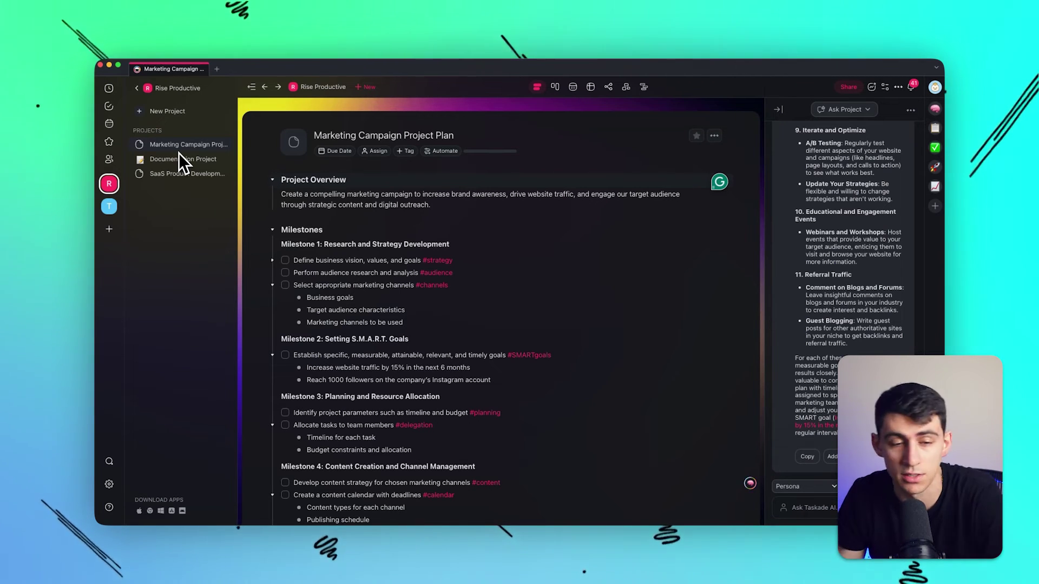
pyautogui.scroll(-1, 379, 240)
pyautogui.scroll(-3, 379, 241)
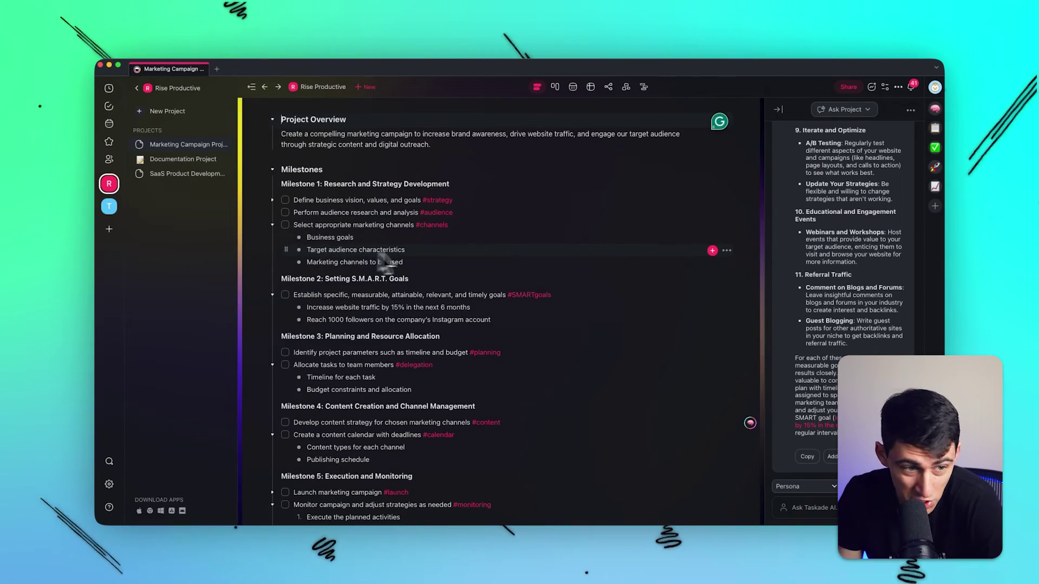
# Create a blank project titled 'Brainstorming Session for Marketing Plan' and try the / command menu.
pyautogui.click(202, 142)
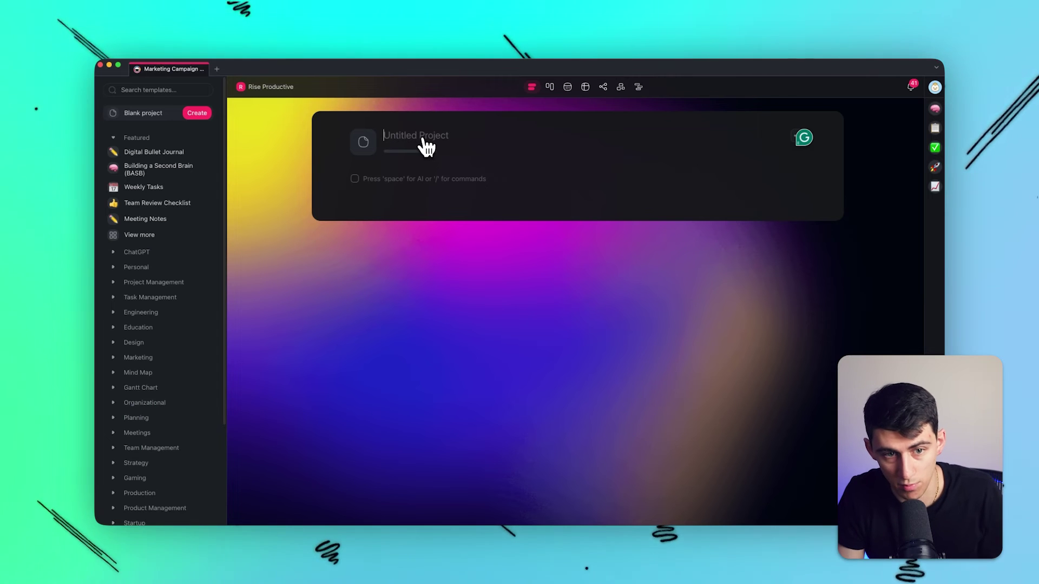
pyautogui.write('Brainstorming Session for Marketing Plan')
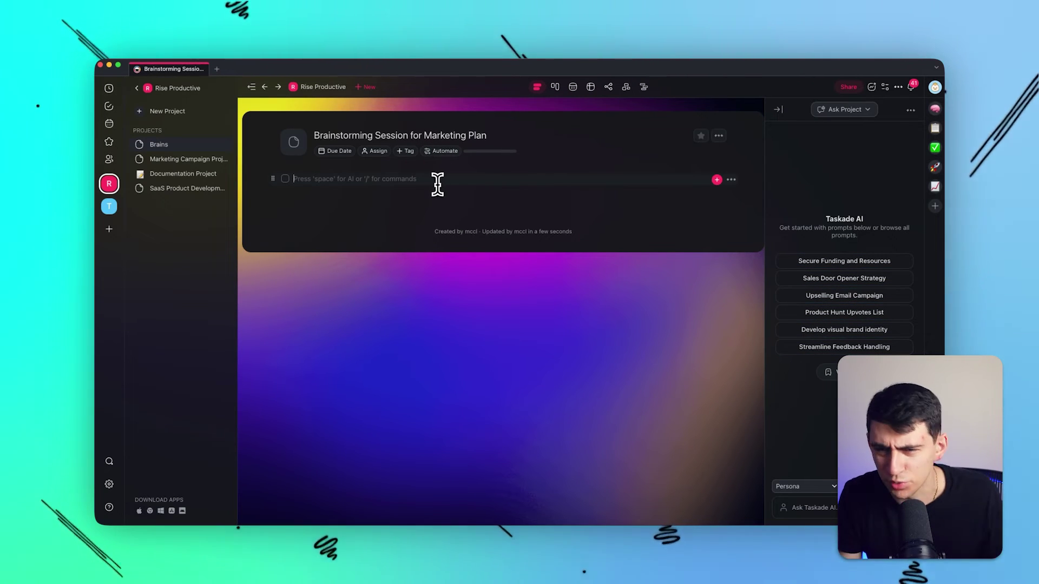
pyautogui.press('Return')
pyautogui.press('Return')
pyautogui.press('BackSpace')
pyautogui.press('BackSpace')
pyautogui.write('/')
pyautogui.press('BackSpace')
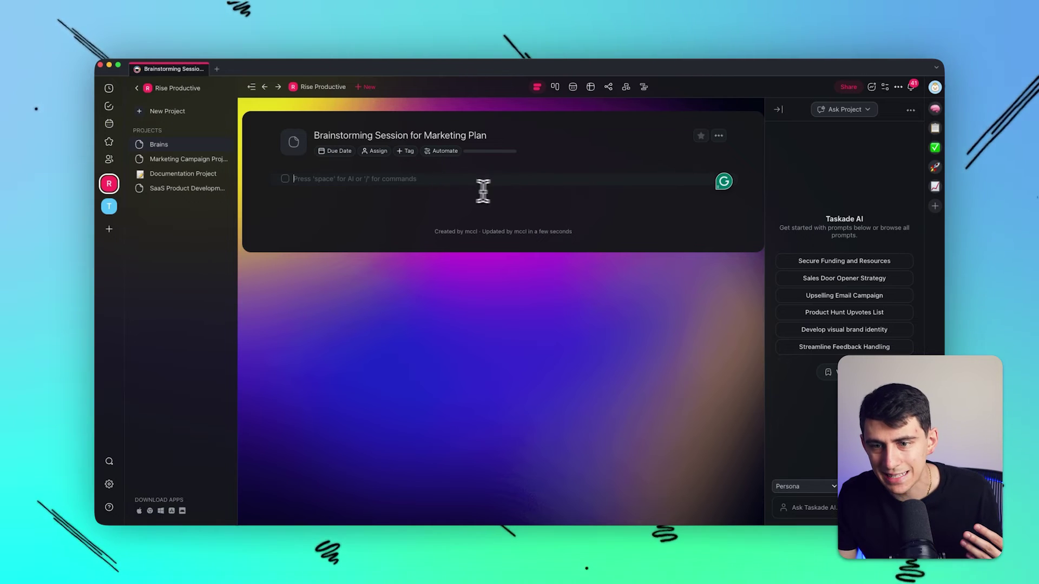
pyautogui.write('/agen')
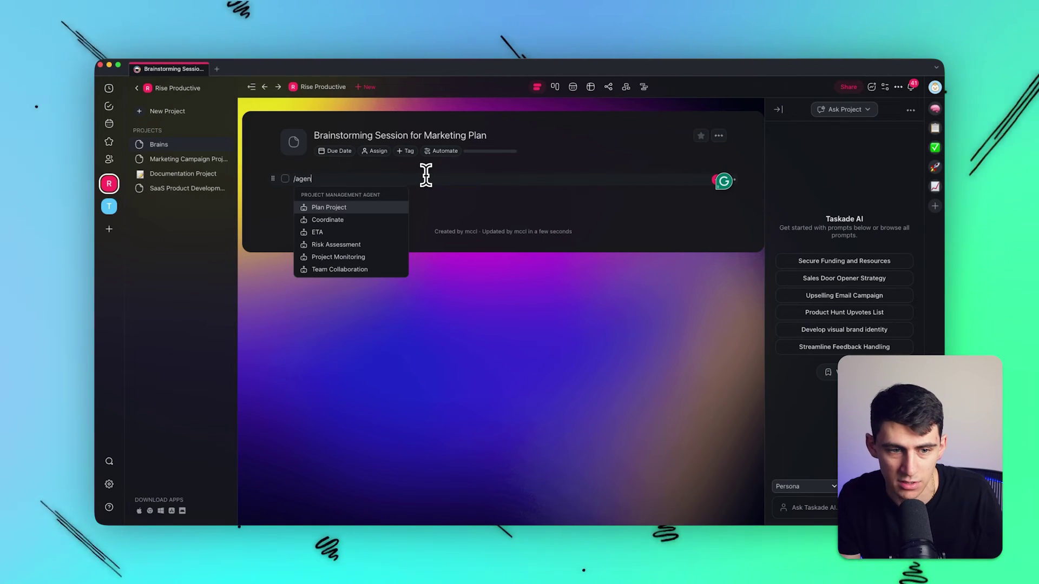
pyautogui.press('BackSpace')
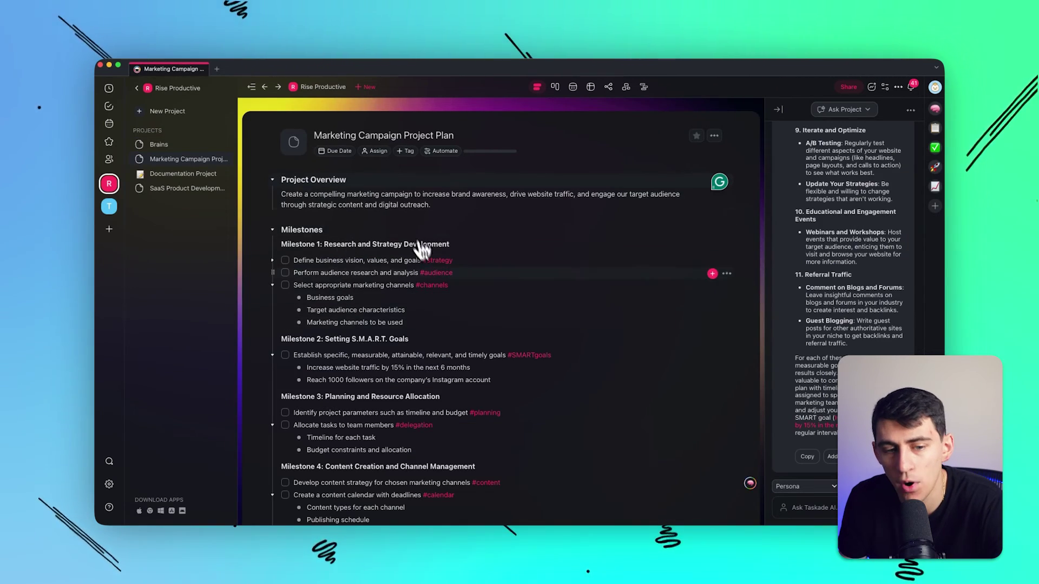
# Insert the Researcher agent's target-audience findings under the content strategy task.
pyautogui.scroll(-6, 583, 355)
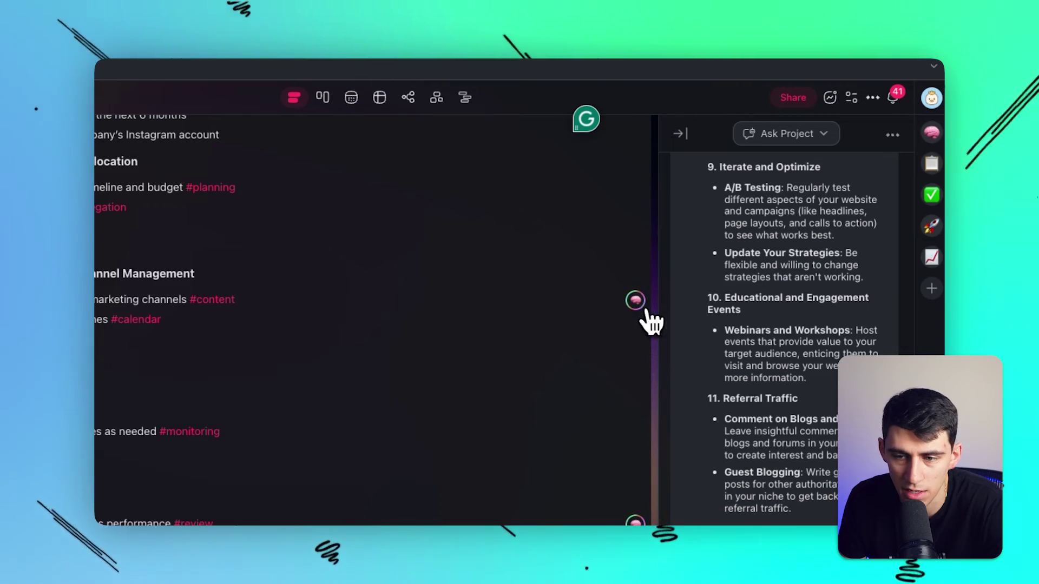
pyautogui.click(644, 311)
pyautogui.scroll(10, 562, 266)
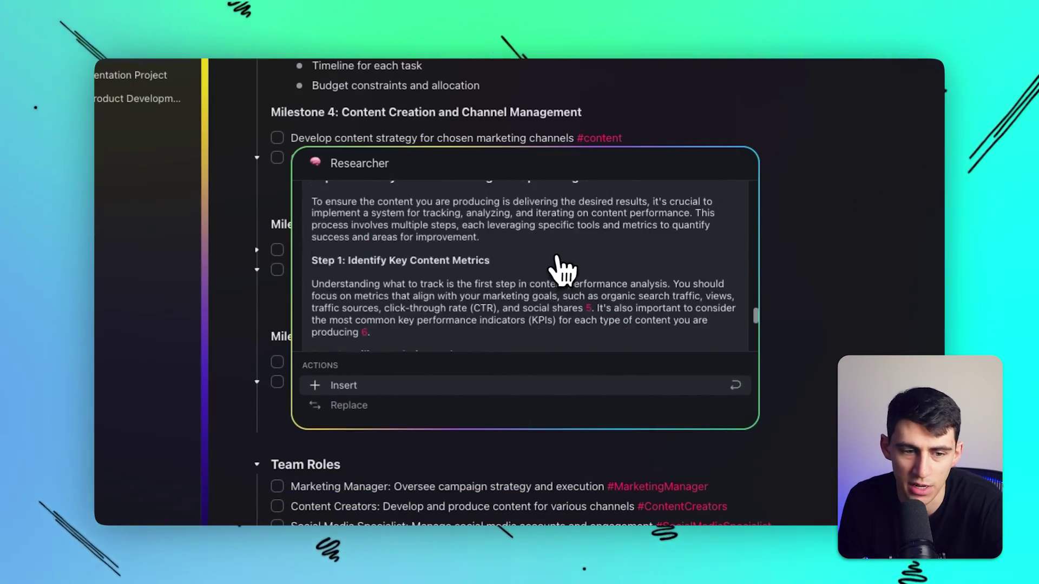
pyautogui.scroll(5, 563, 266)
pyautogui.click(346, 386)
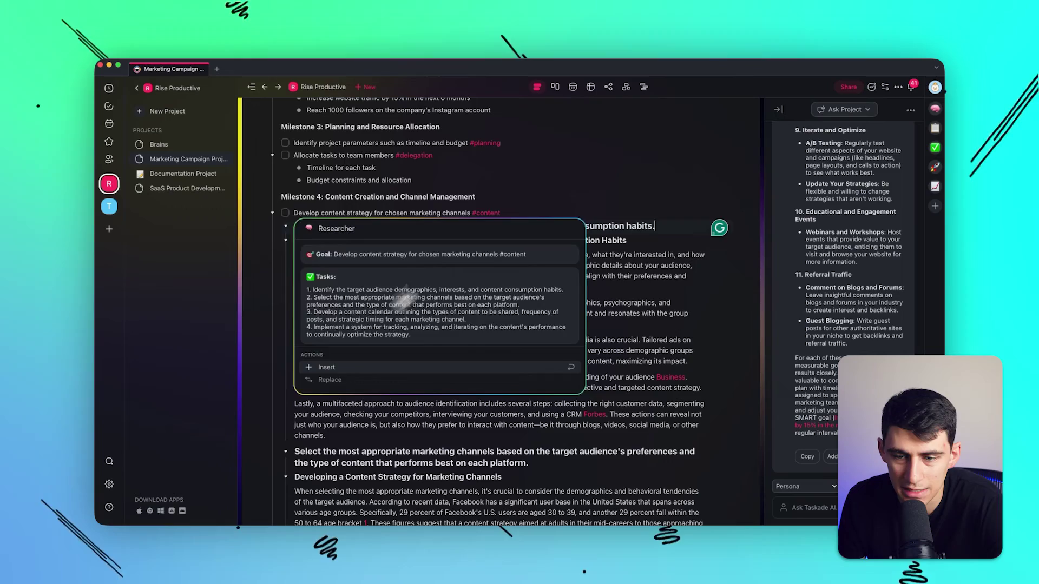
# Add a line below the Project Overview, try the /a command, then remove it.
pyautogui.scroll(-10, 486, 287)
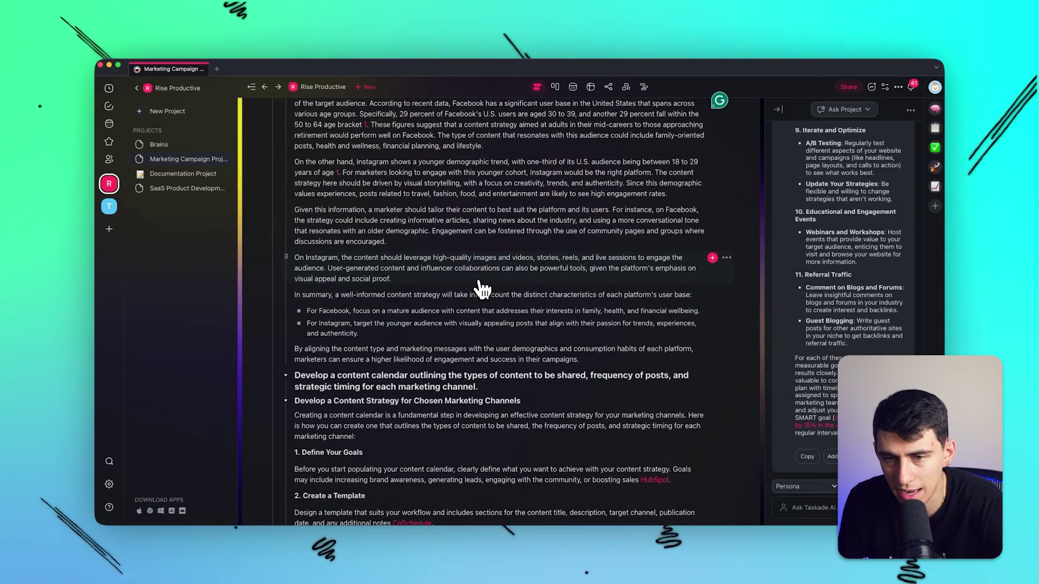
pyautogui.scroll(15, 482, 290)
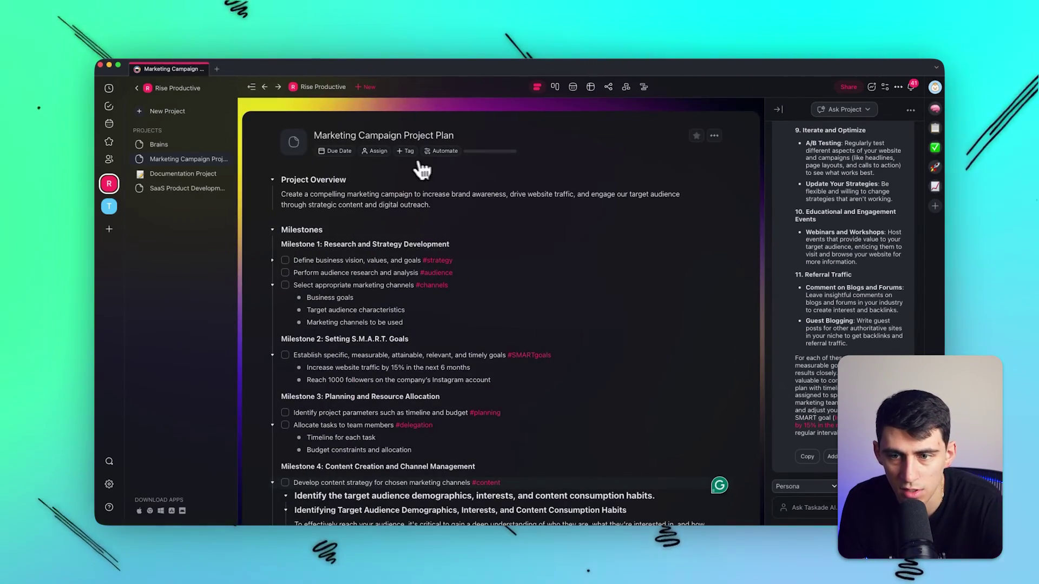
pyautogui.click(456, 209)
pyautogui.press('Return')
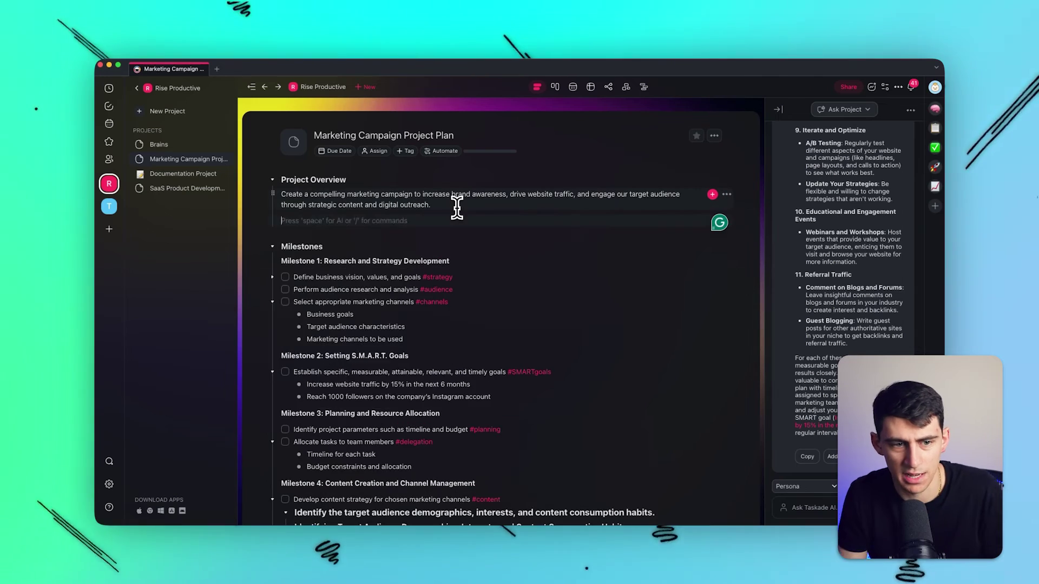
pyautogui.write('/a')
pyautogui.press('BackSpace')
pyautogui.press('BackSpace')
pyautogui.press('BackSpace')
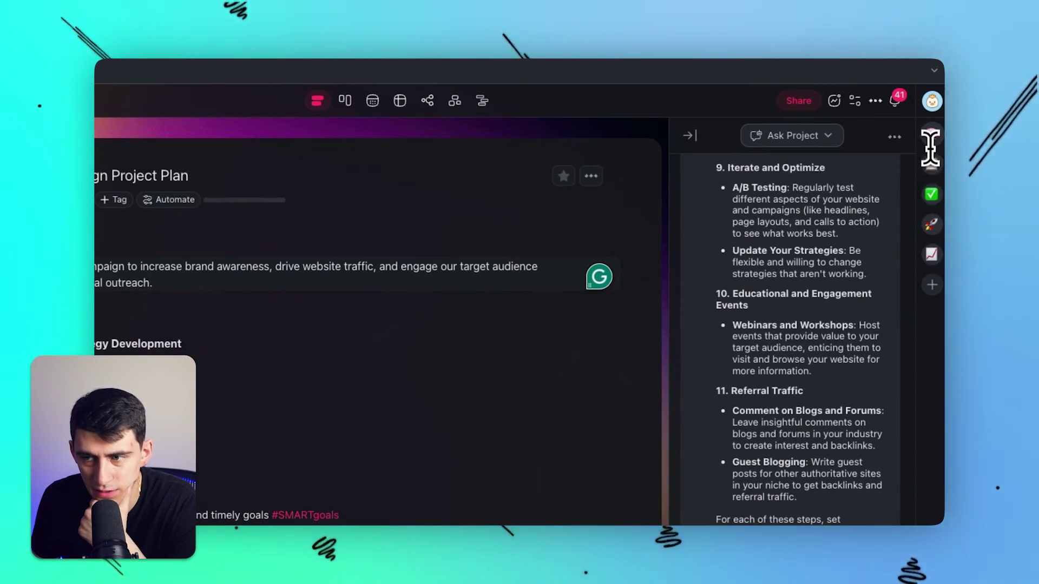
# Ask the Researcher agent 'What is a way to make this process take less time?'.
pyautogui.click(932, 284)
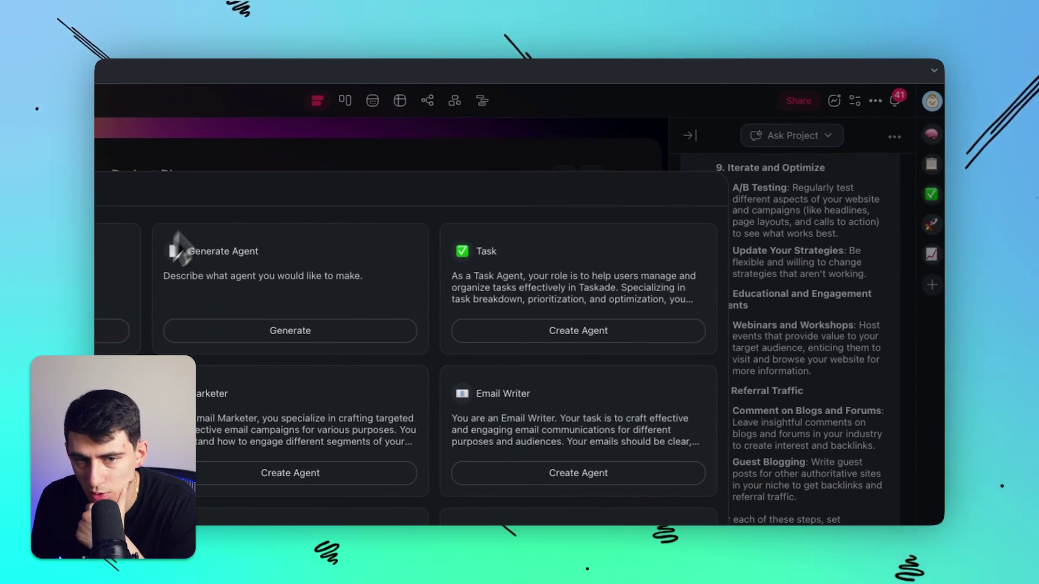
pyautogui.click(931, 134)
pyautogui.scroll(4, 511, 265)
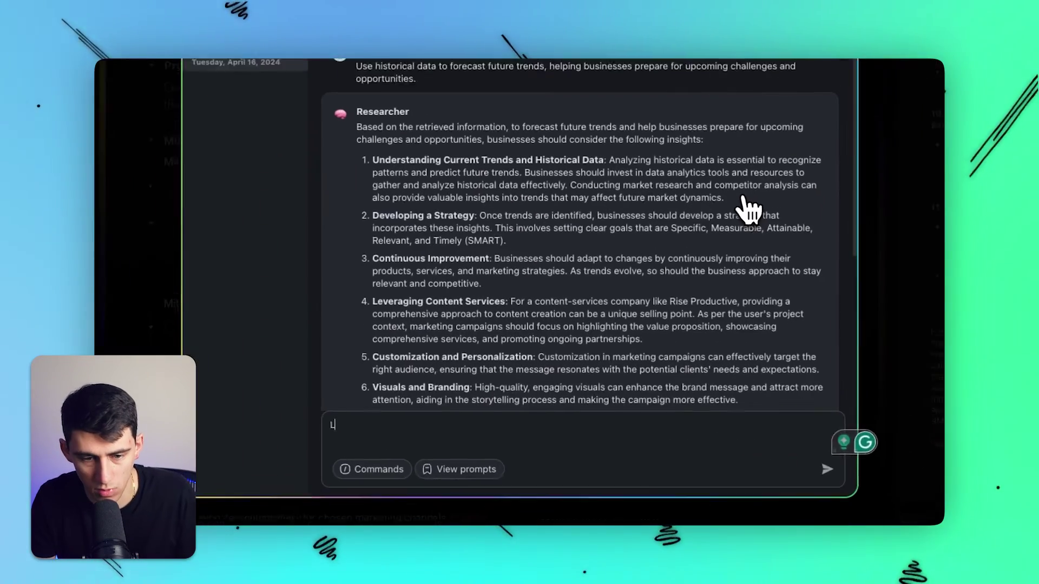
pyautogui.write('What is a way to make thi')
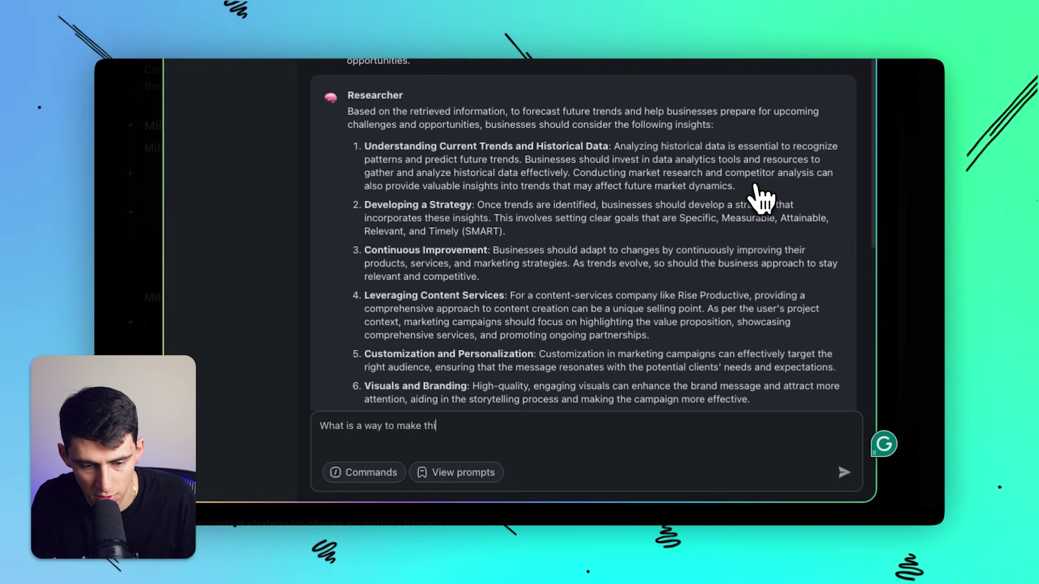
pyautogui.write('s process take less ti')
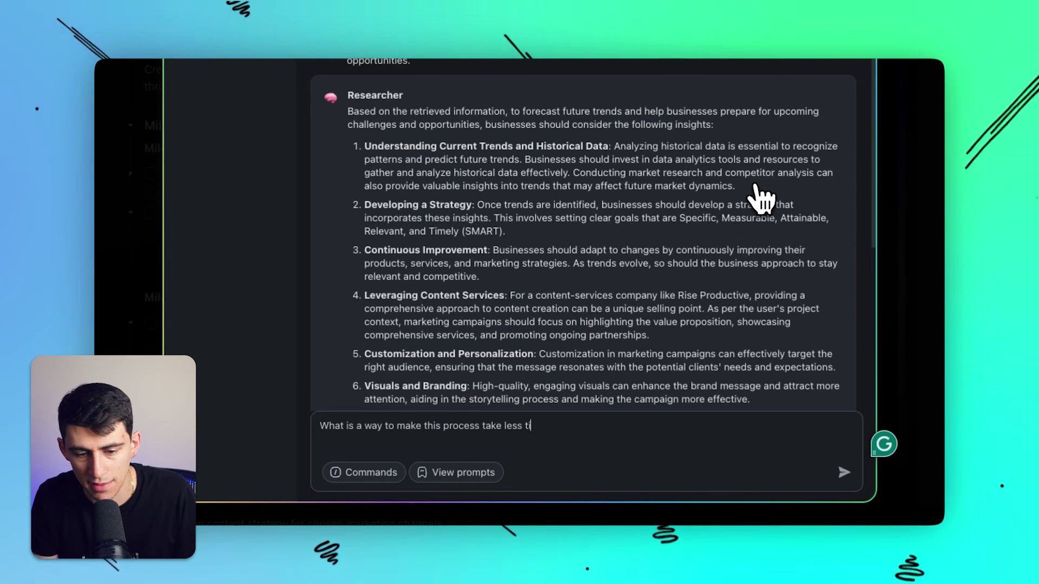
pyautogui.write('me?')
pyautogui.press('Return')
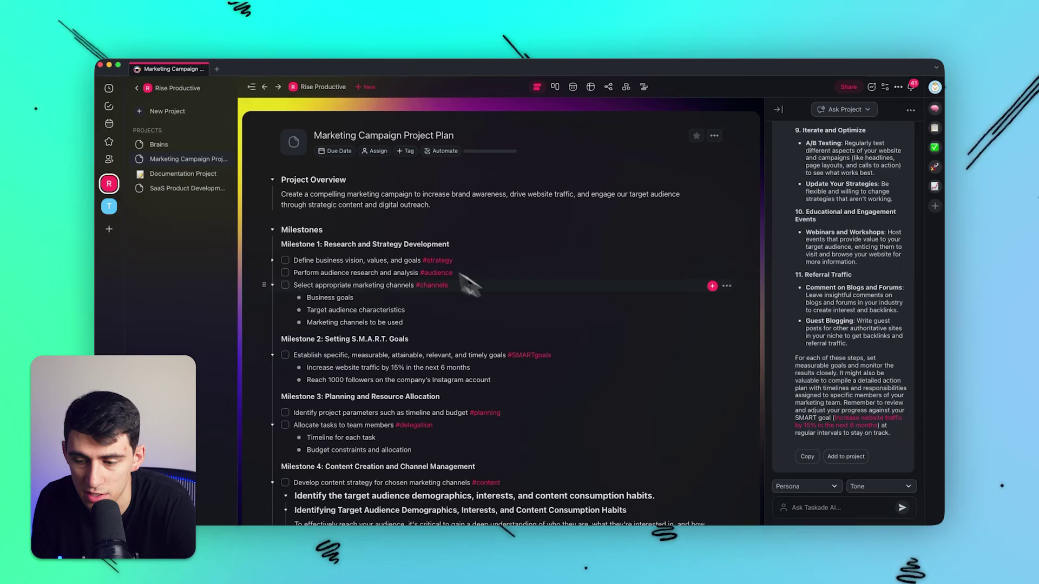
# Glance at the chat modes list, then collapse the Milestones section.
pyautogui.click(846, 111)
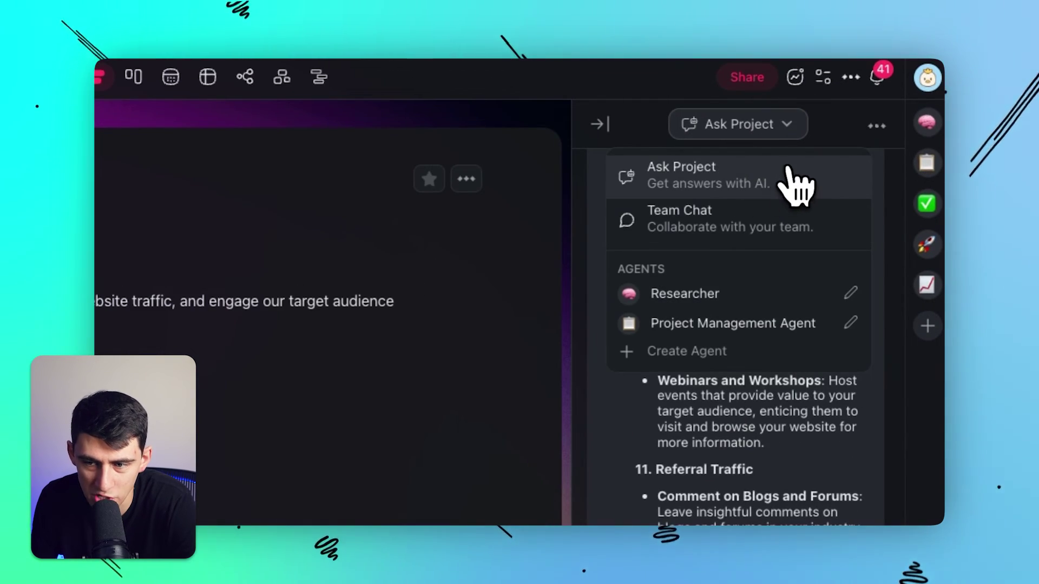
pyautogui.click(757, 176)
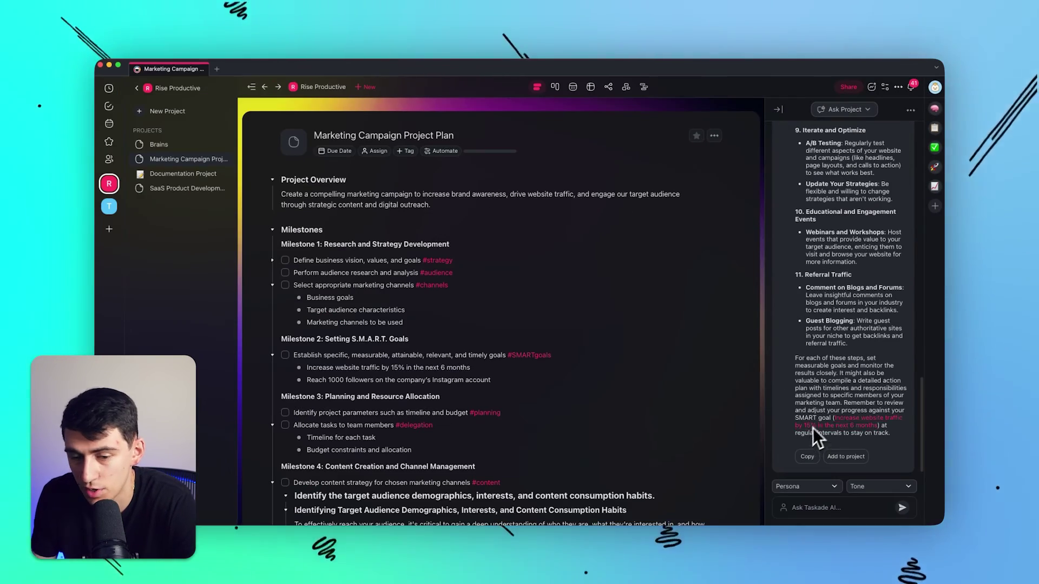
pyautogui.scroll(-10, 546, 382)
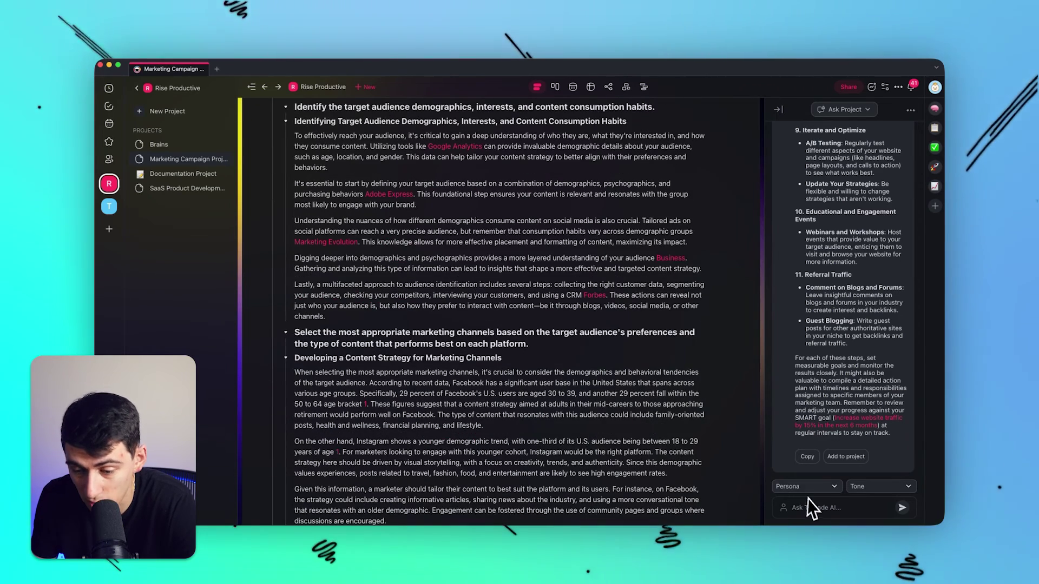
pyautogui.scroll(15, 433, 270)
pyautogui.click(272, 208)
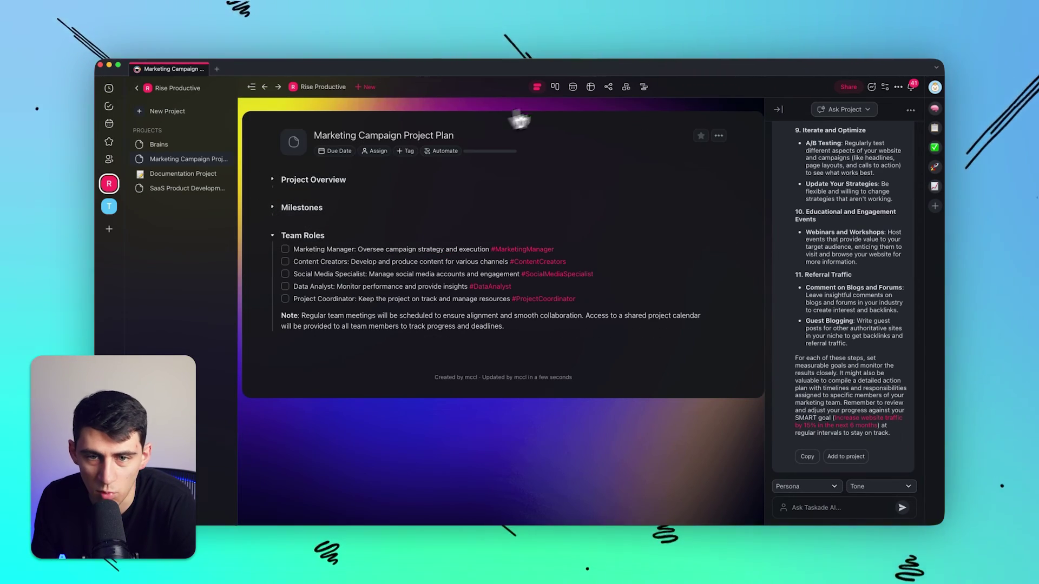
# Cycle through Board, Calendar, Table, Mind Map, Org Chart and Timeline views, ending on List.
pyautogui.click(558, 90)
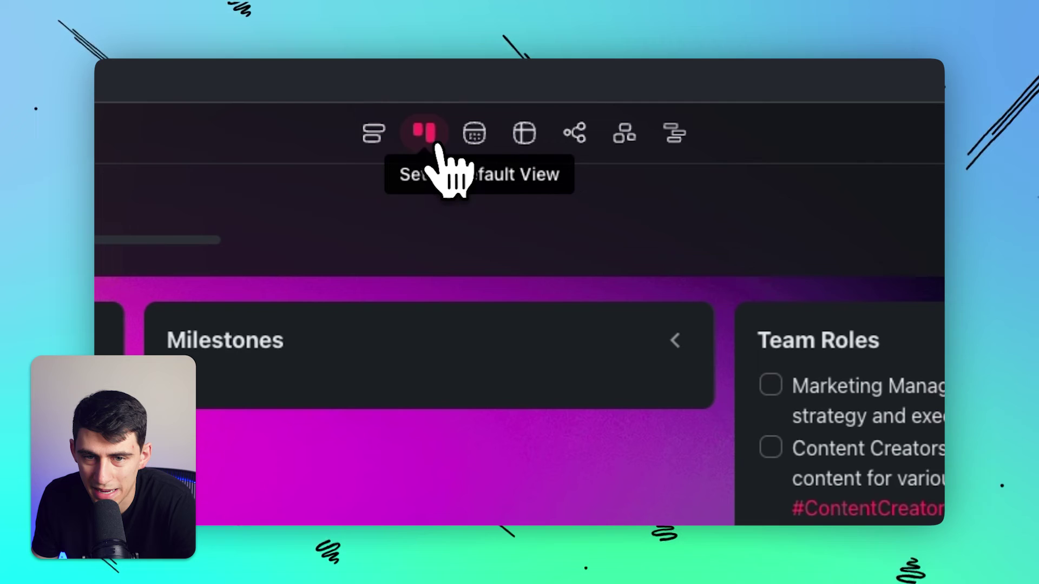
pyautogui.click(479, 135)
pyautogui.click(511, 135)
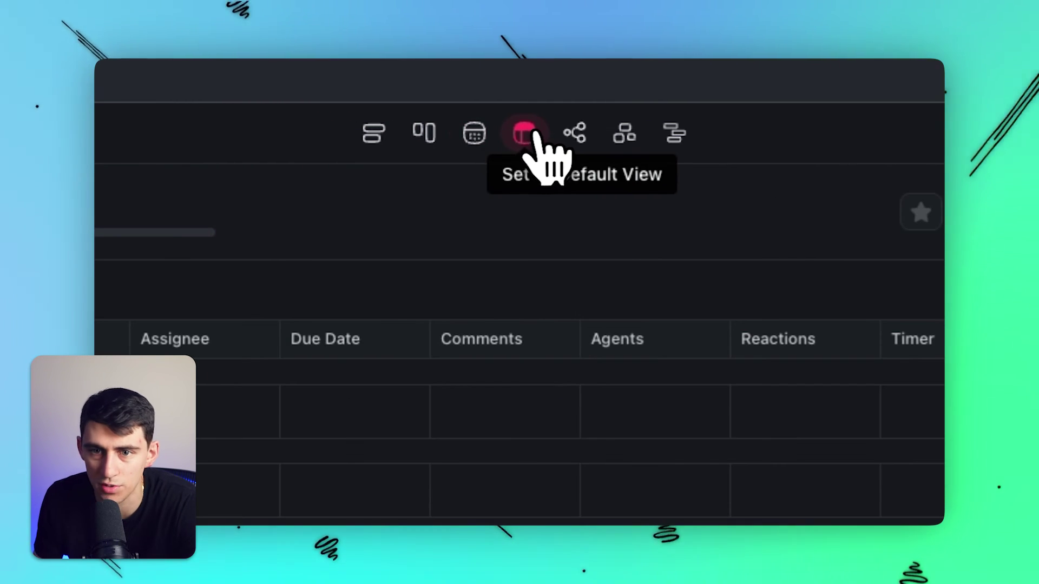
pyautogui.click(574, 134)
pyautogui.click(624, 135)
pyautogui.click(675, 135)
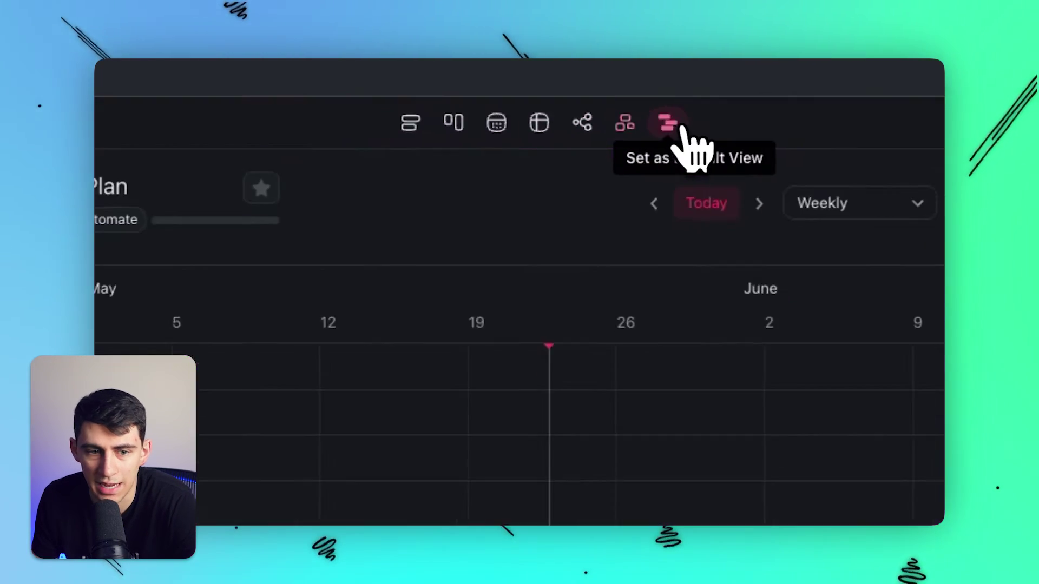
pyautogui.click(537, 87)
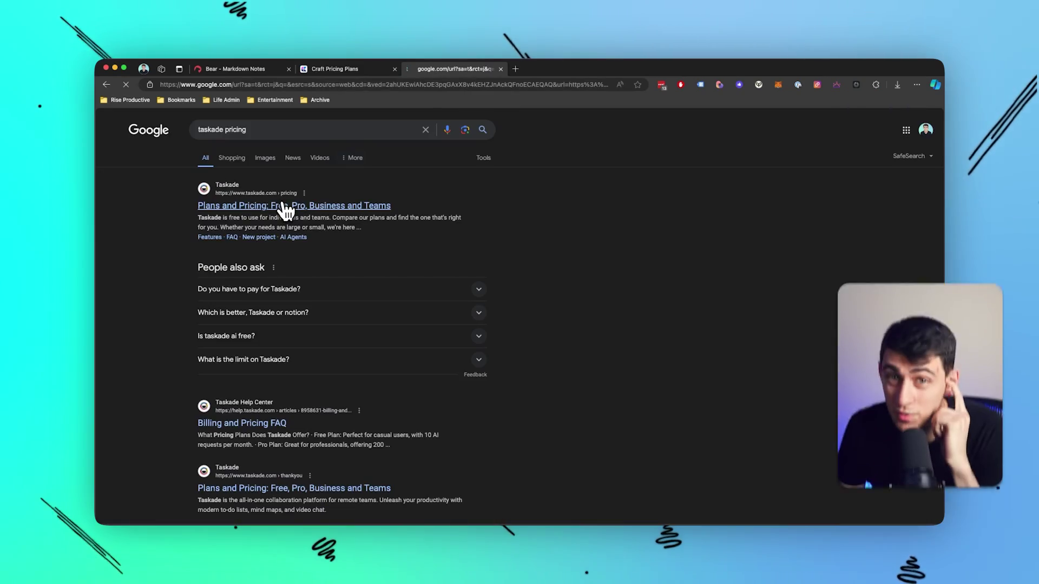
# Switch to Microsoft Edge to look up Taskade's pricing plans.
pyautogui.click(287, 206)
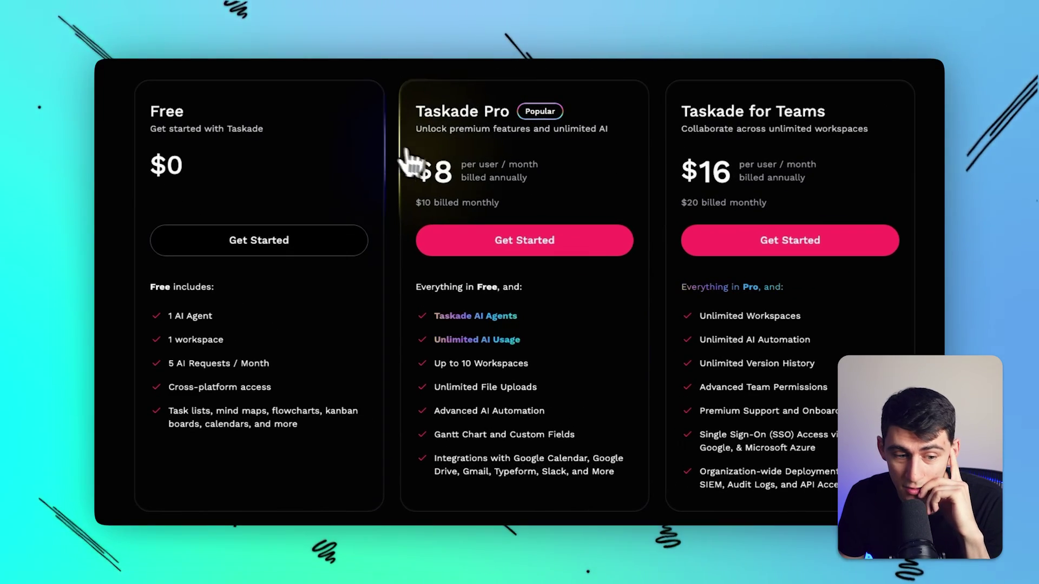
pyautogui.moveTo(172, 319)
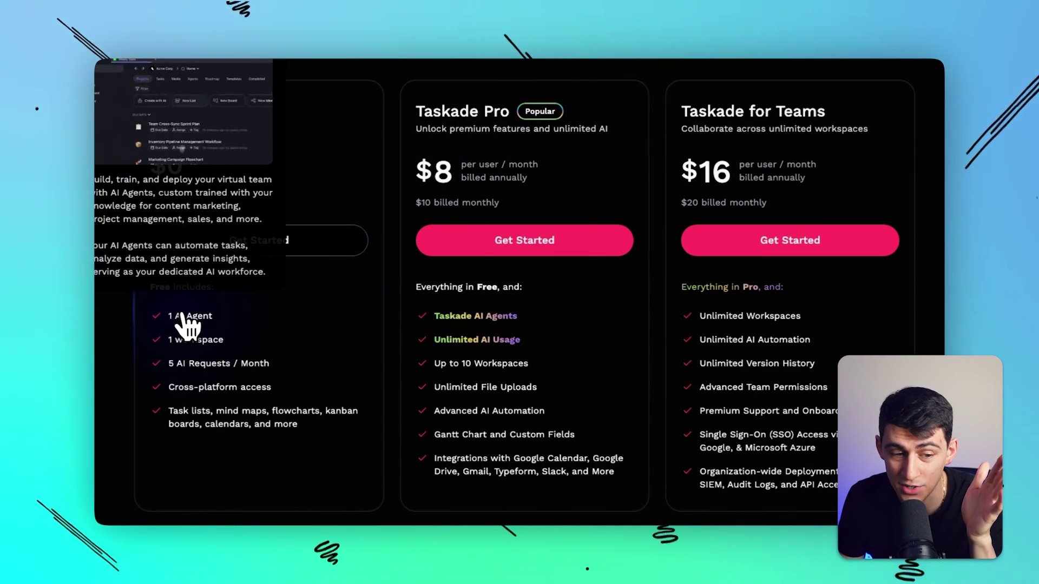